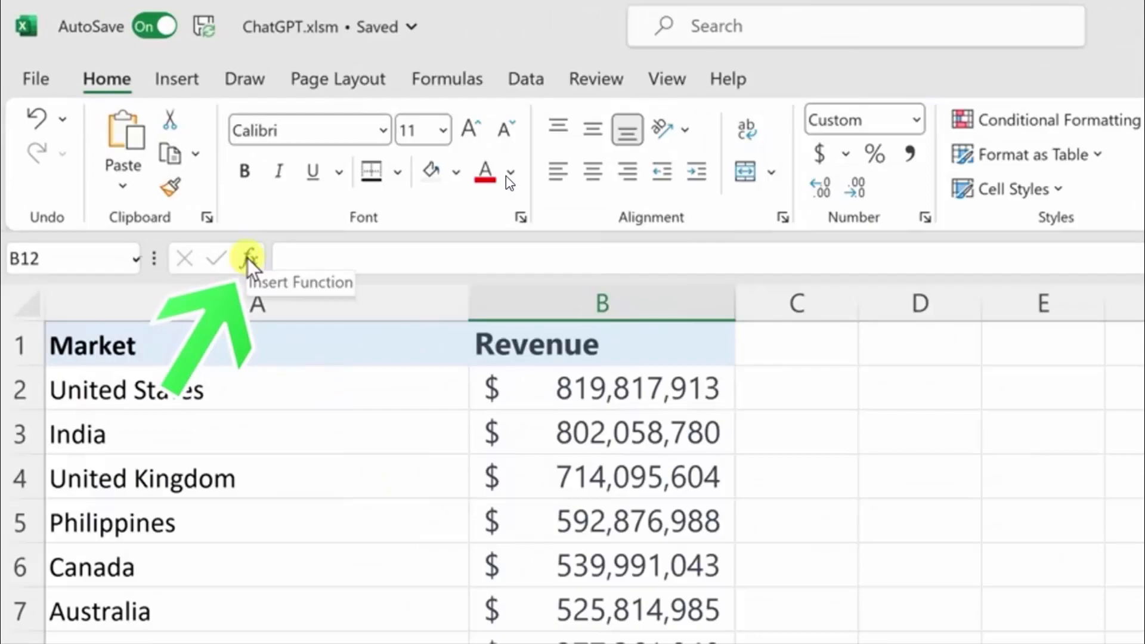
Step: Search Excel's functions for "Write an excel formula to add up values in cells B2 through B10" and close the function search
click(250, 259)
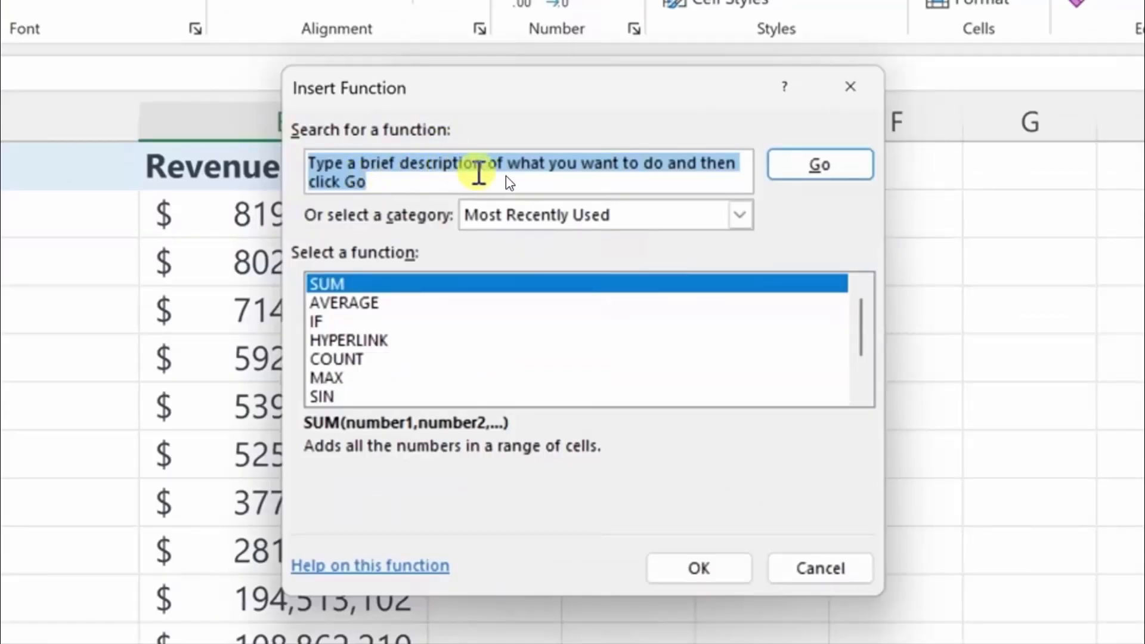
text(Write an excel formula to add up values in cells B2 through B10)
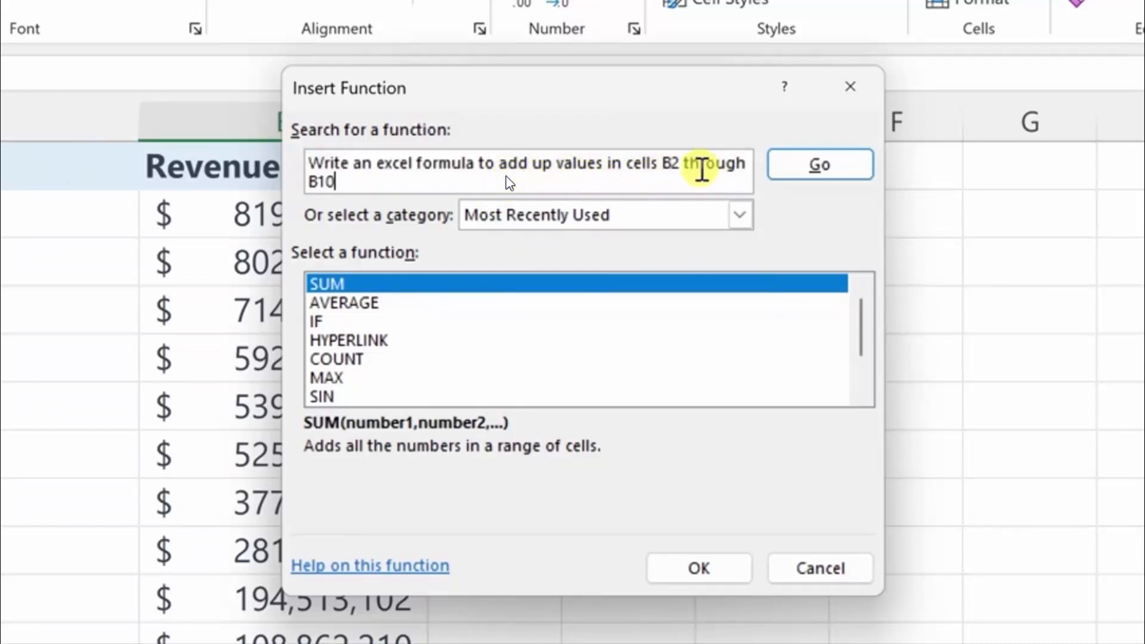
click(816, 166)
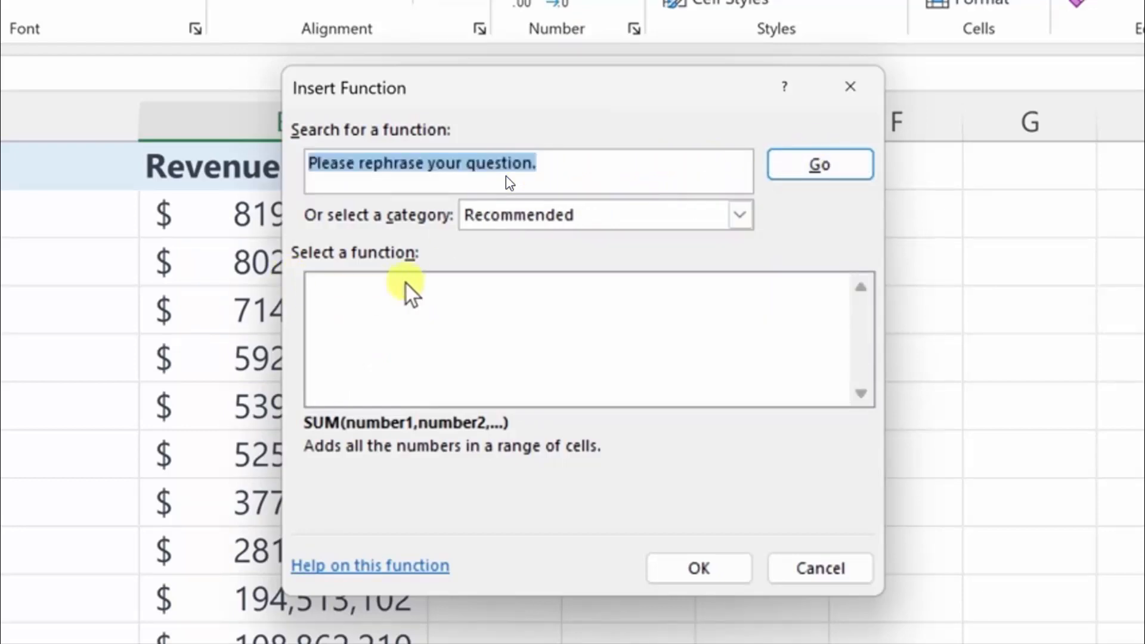
click(853, 575)
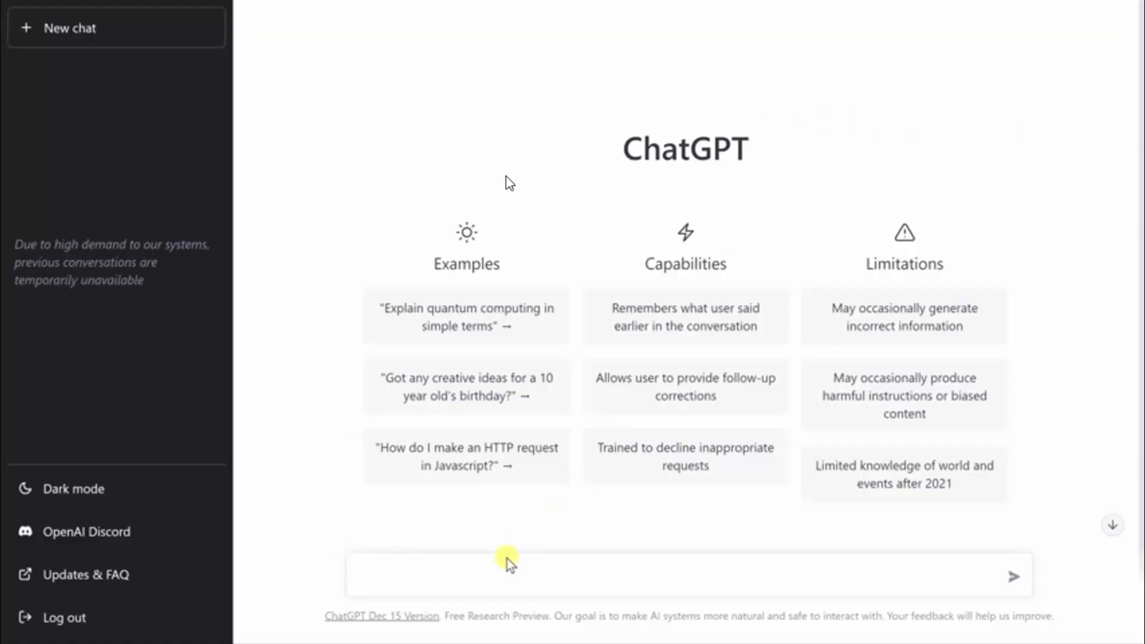
Step: In ChatGPT, send the prompt "Write an excel formula to add up values in cells B2 through B10"
click(508, 561)
text(Write an excel formula to add up values in cells B2 through B10)
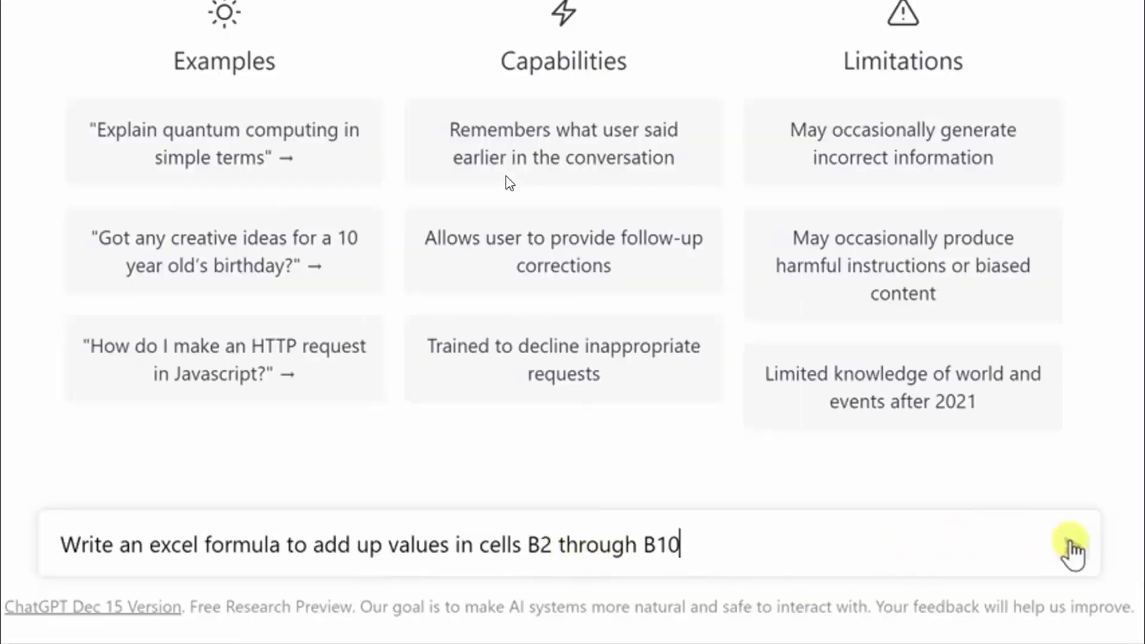
click(1071, 551)
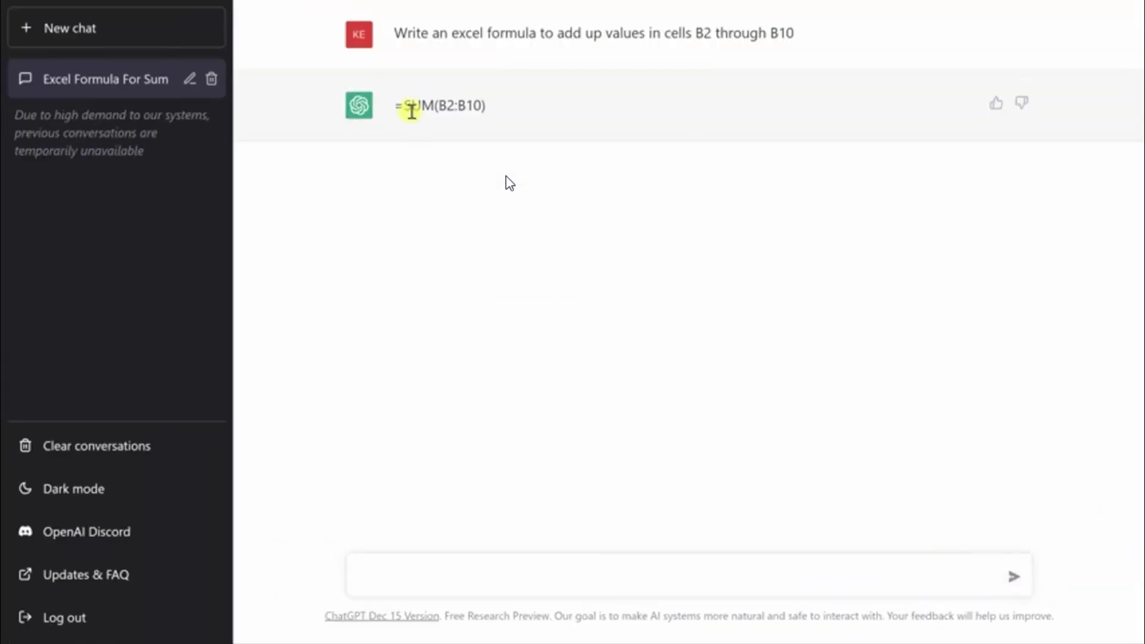
Step: Copy the formula =SUM(B2:B10) from the reply and paste it into cell B12 in Excel
drag(483, 103, 385, 109)
key(ctrl+c)
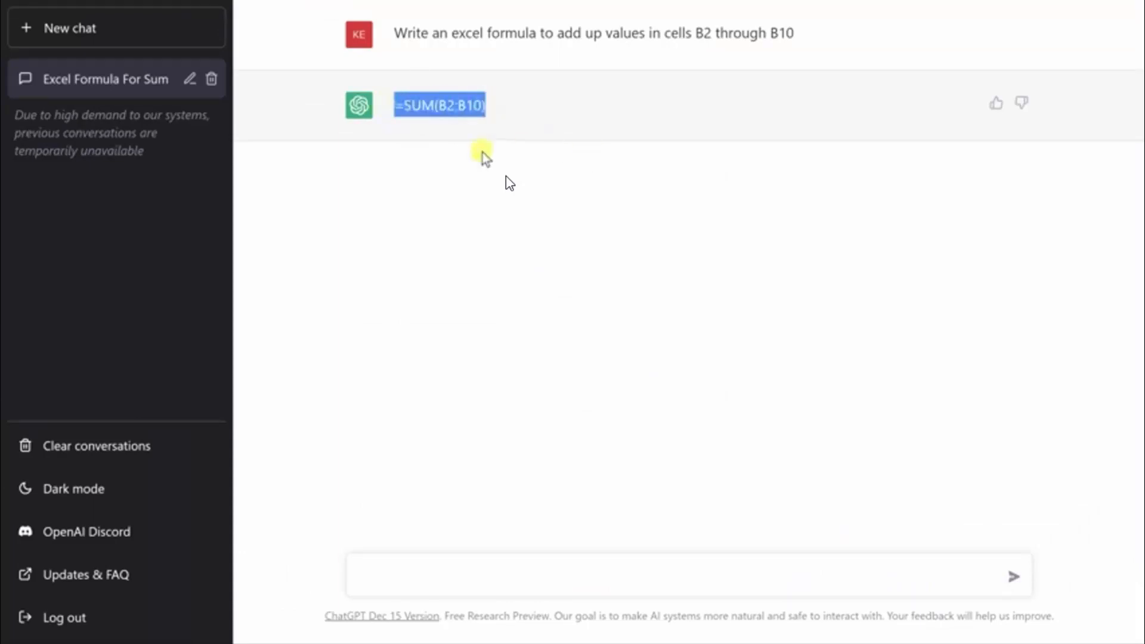
key(alt+Tab)
key(ctrl+v)
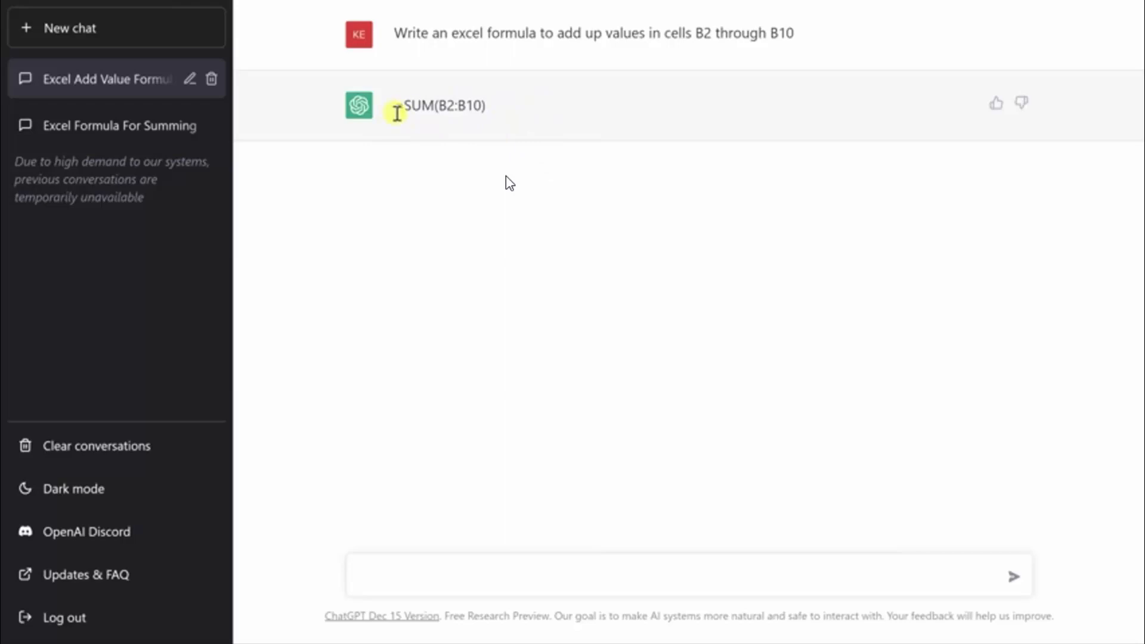
Step: In ChatGPT, send the follow-up question "Can you explain how this function works?" about the SUM formula
click(417, 589)
text(Can you explain how this function works?)
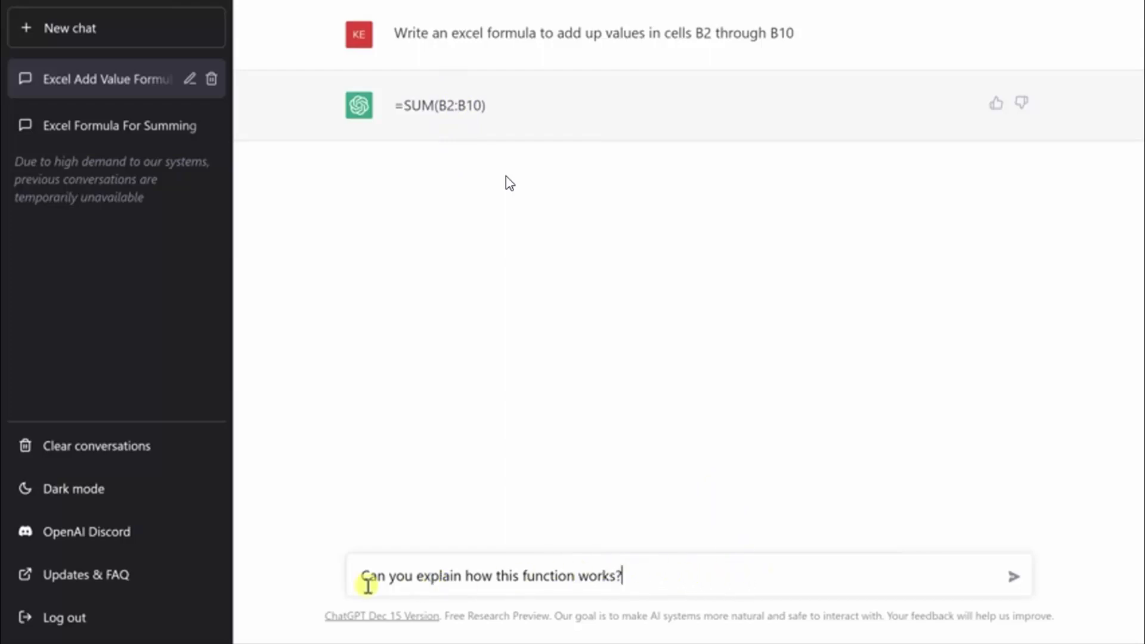
key(Return)
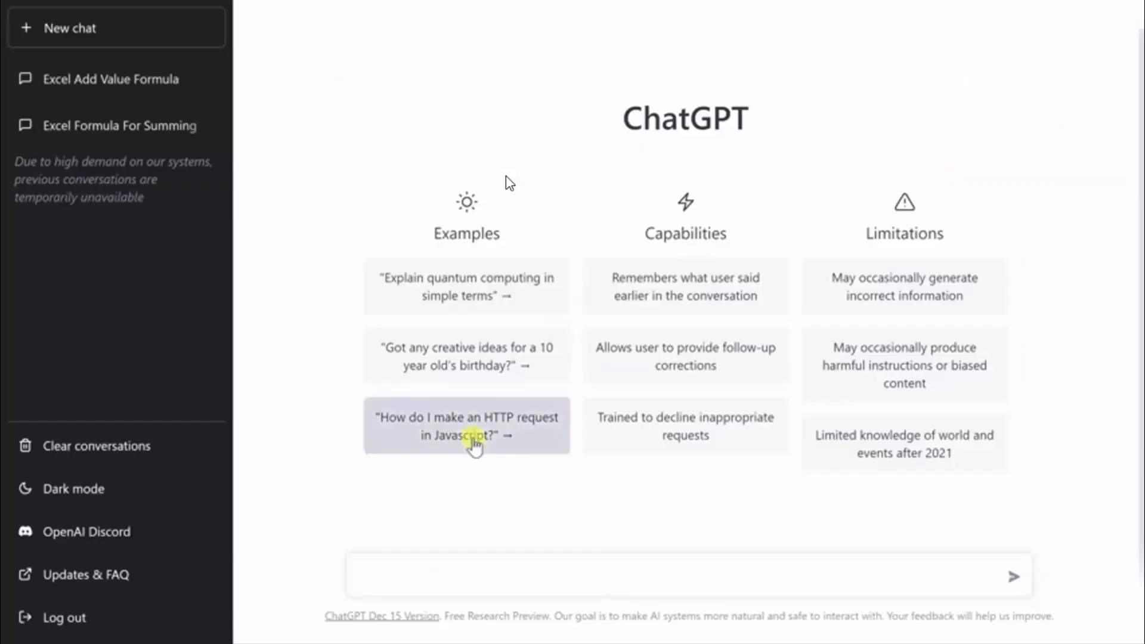
Step: Send the prompt "Write an excel formula to calculate the profit. The revenue is in cell A2 and the cost is in cell B2."
click(457, 567)
text(Write an excel formula to calculate the profit. The revenue is in cell A2 and the cost is in cell B2.)
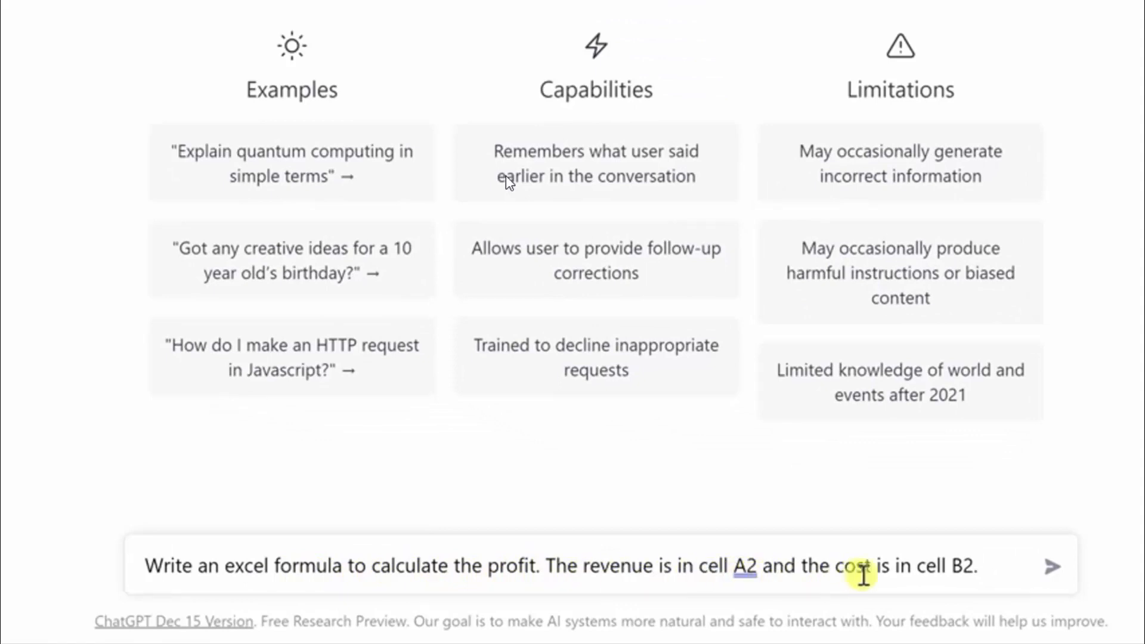
click(1052, 565)
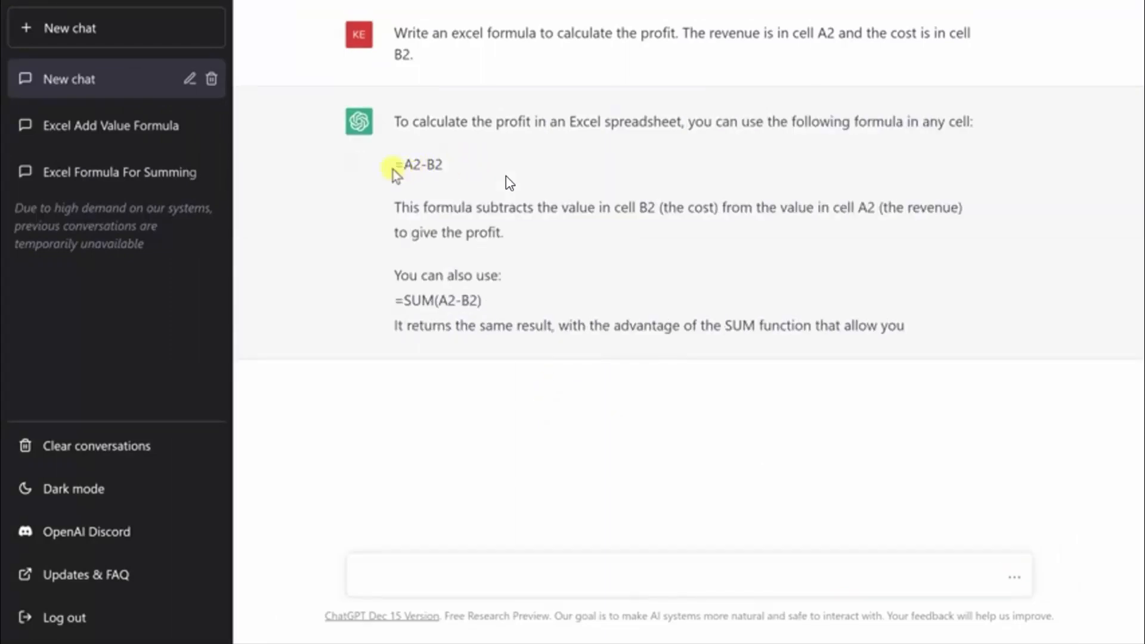
Step: Copy the suggested profit formula and enter =A2-B2 in cell C2 of the Profit sheet in Excel
drag(395, 167, 448, 166)
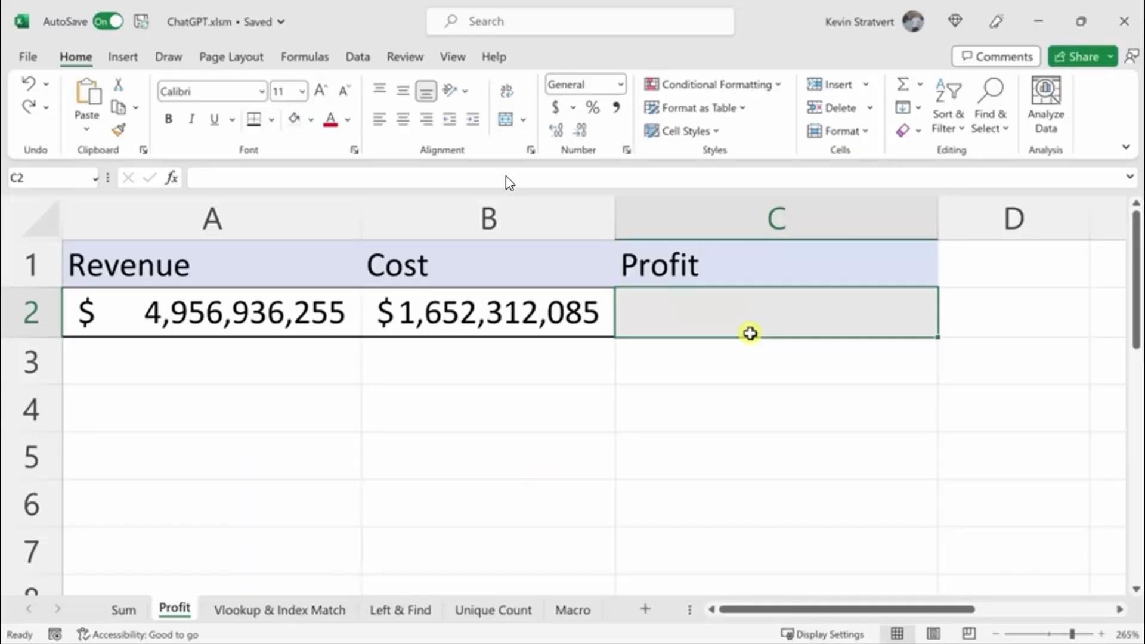
text(=A2-B2)
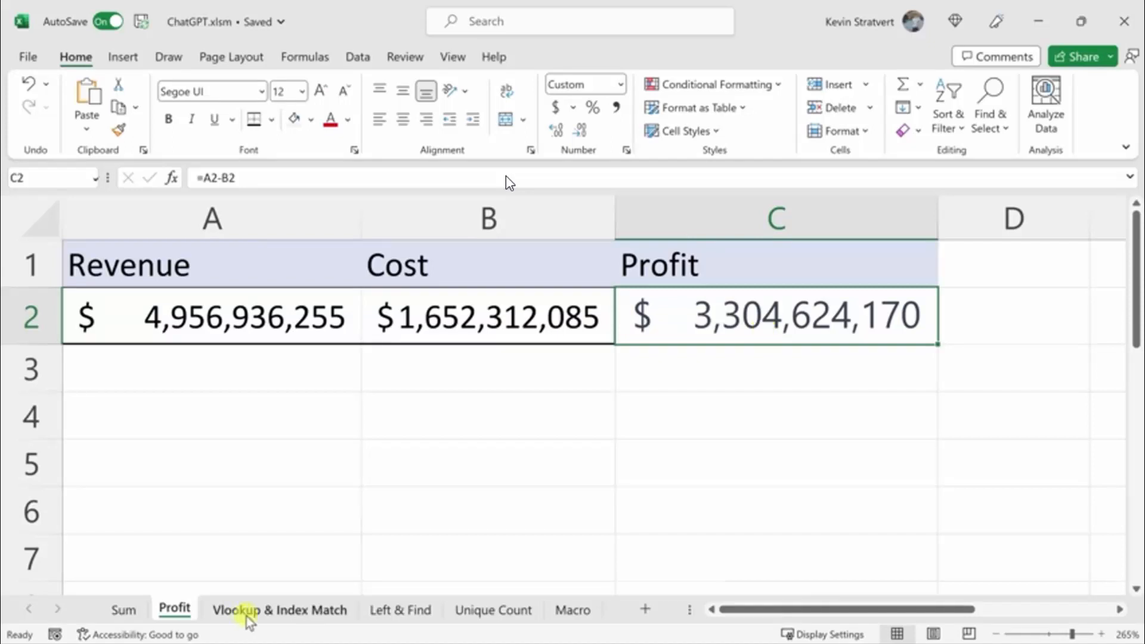
Step: Open the Vlookup & Index Match sheet, review the Sugar Cookie entry in the price table and select cell E2
click(277, 609)
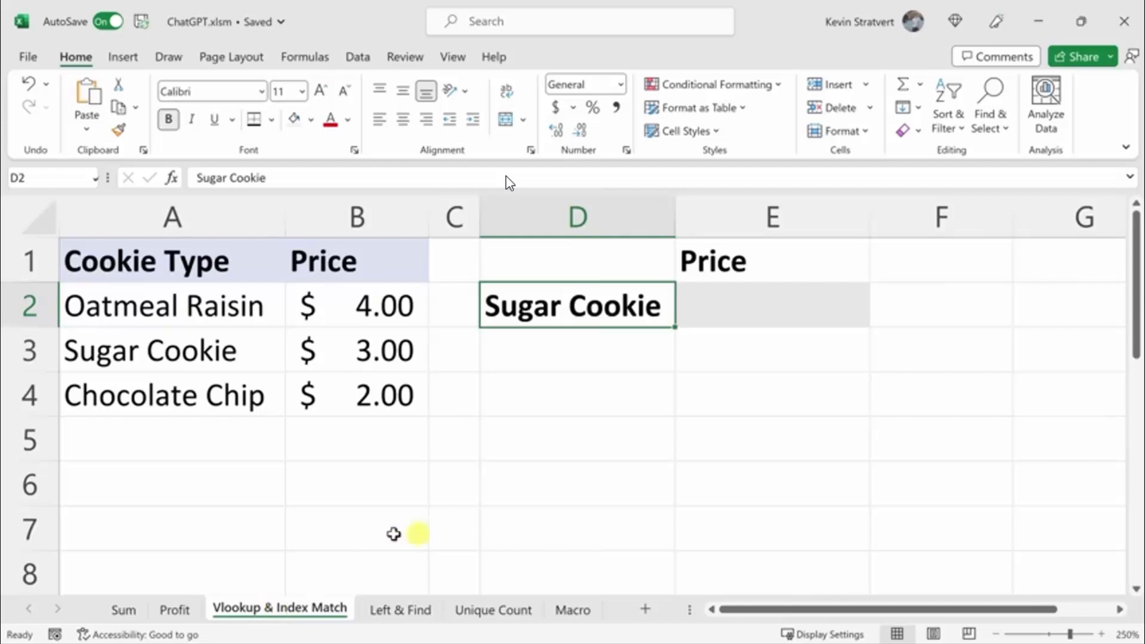
drag(729, 302, 607, 315)
drag(178, 263, 339, 391)
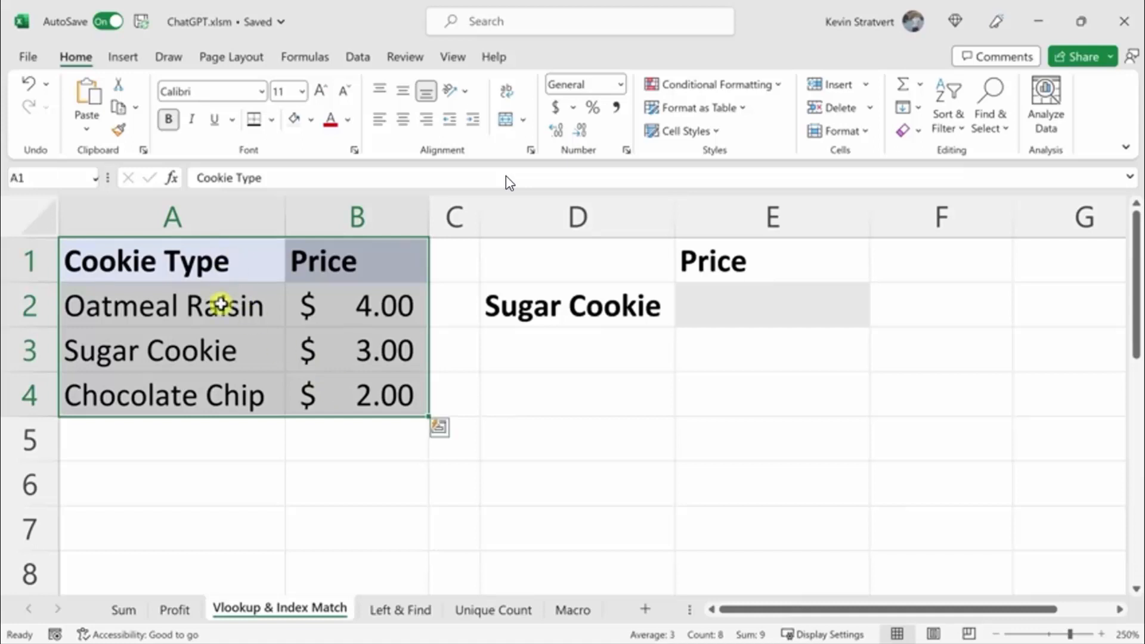
click(213, 345)
click(356, 349)
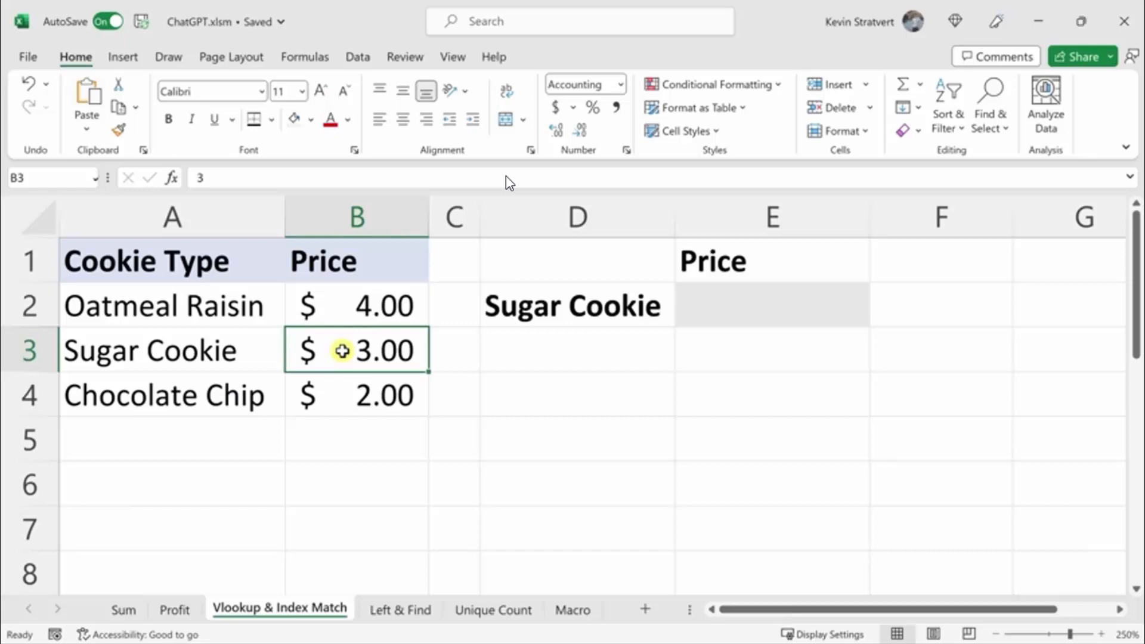
click(734, 306)
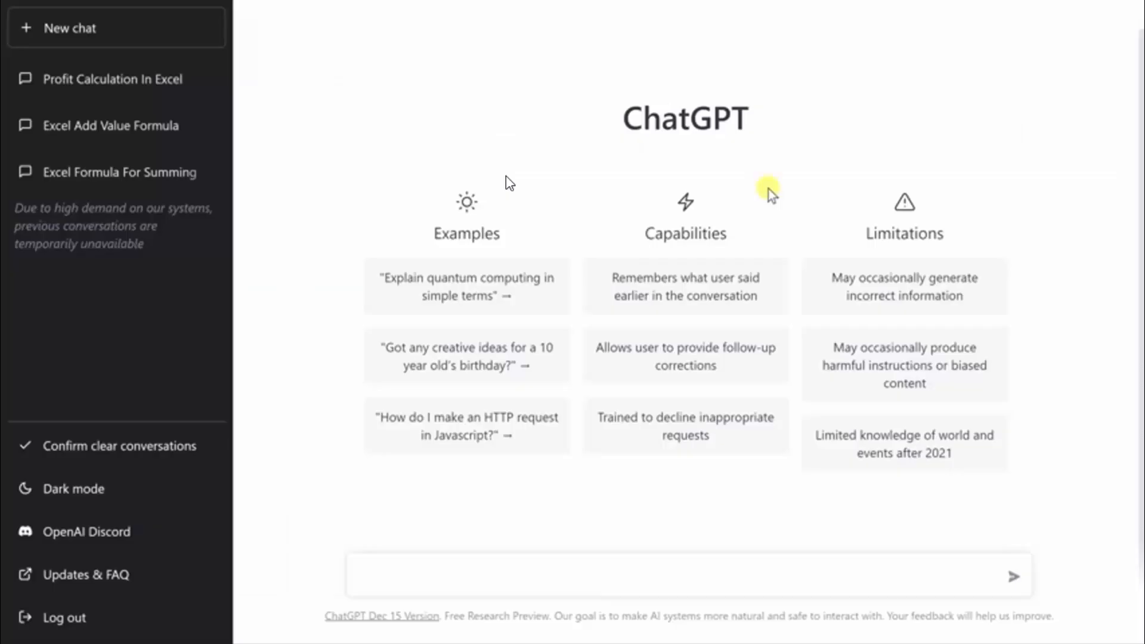
Step: In ChatGPT, send the prompt "Write an excel formula to find Sugar Cookie in a table and return the price."
click(487, 590)
text(Write an excel formula to find Sugar Cookie in a table and return the price.)
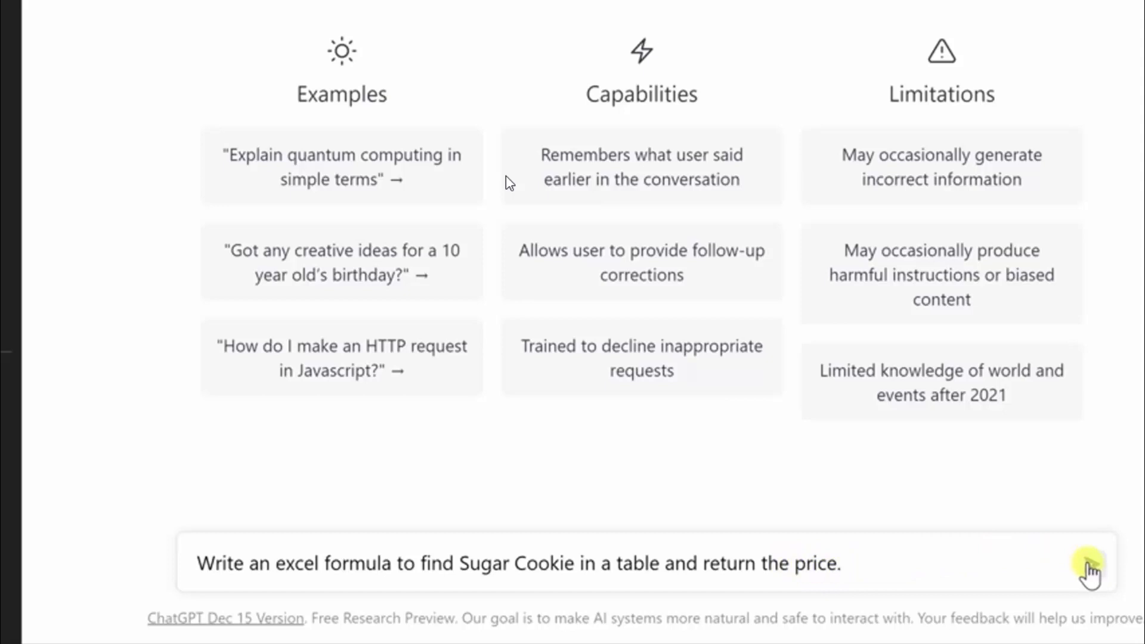
click(1090, 572)
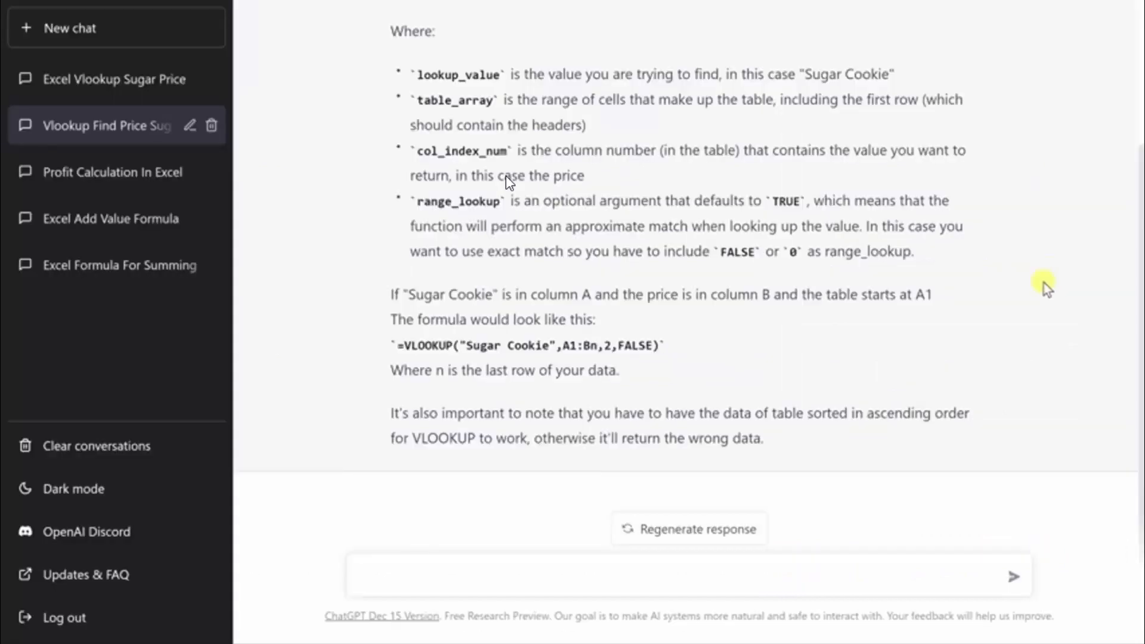
Step: Read the reply and copy its formula =VLOOKUP("Sugar Cookie",A1:Bn,2,FALSE) into cell E2 in Excel
scroll(1043, 286, up, 3)
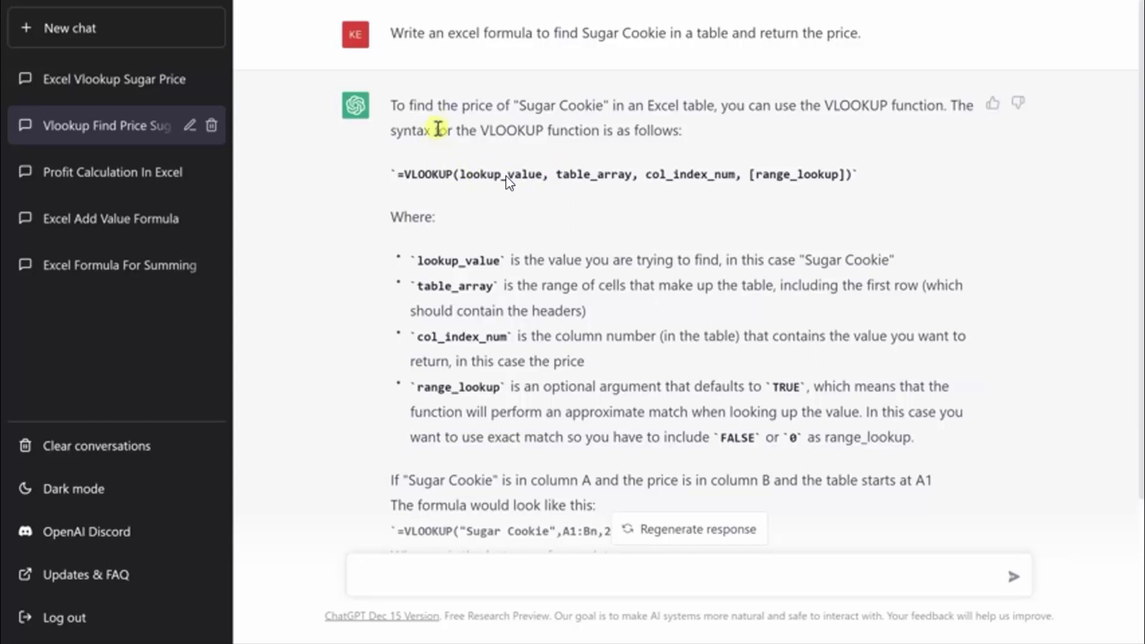
scroll(499, 197, down, 3)
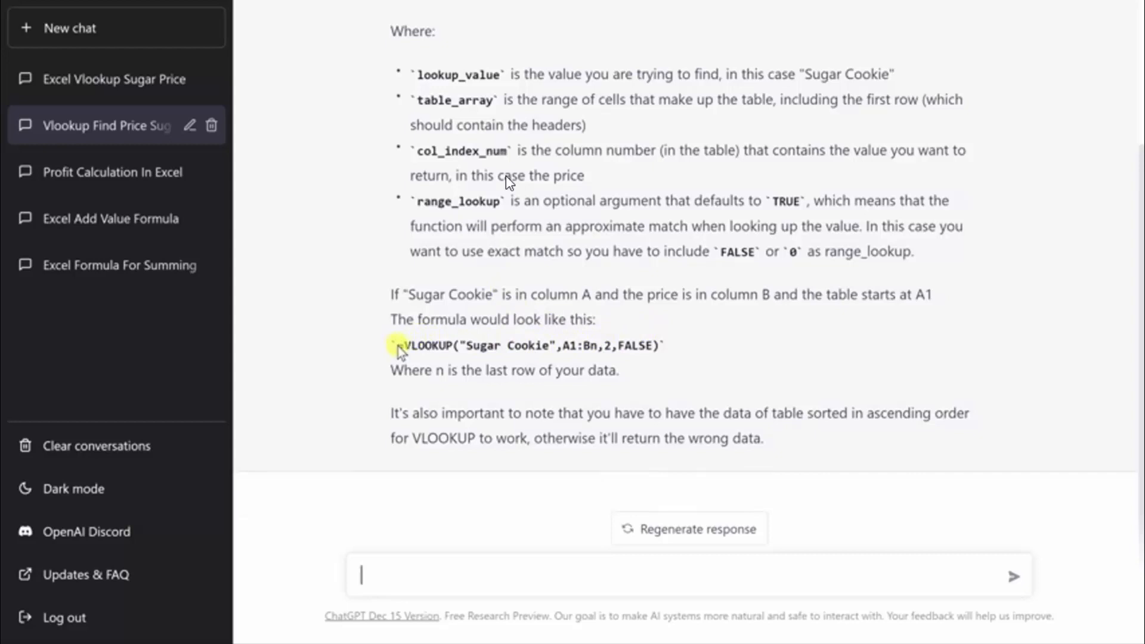
drag(400, 345, 655, 347)
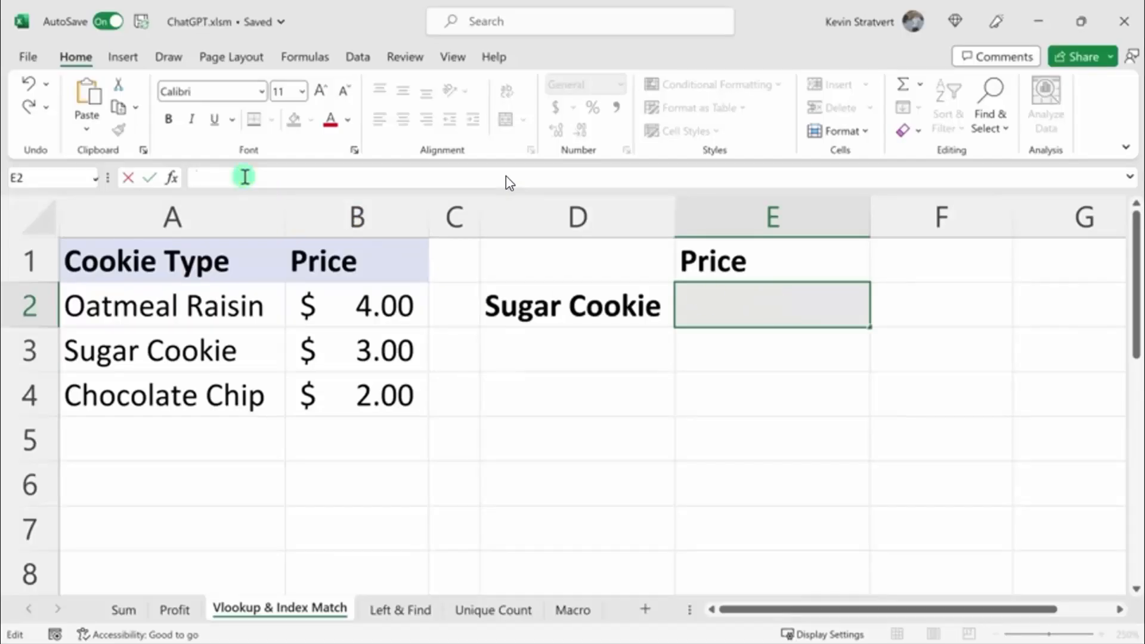
click(242, 176)
text(=VLOOKUP("Sugar Cookie",A1:Bn,2,FALSE))
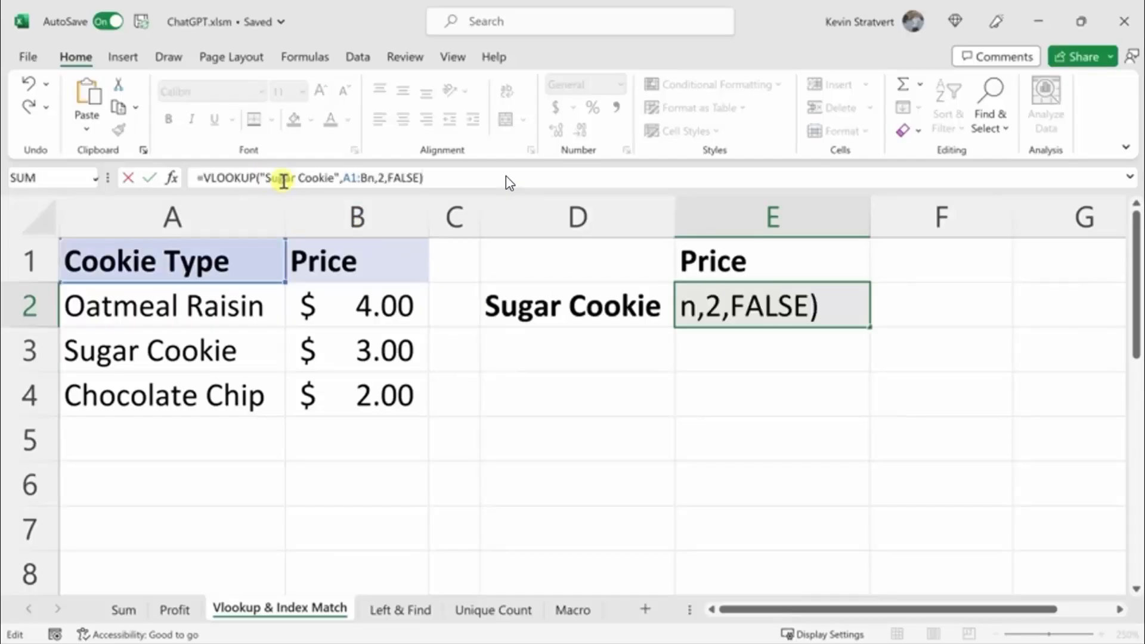
Step: Change the VLOOKUP table range in E2 to A1:B4 and commit the formula
click(369, 179)
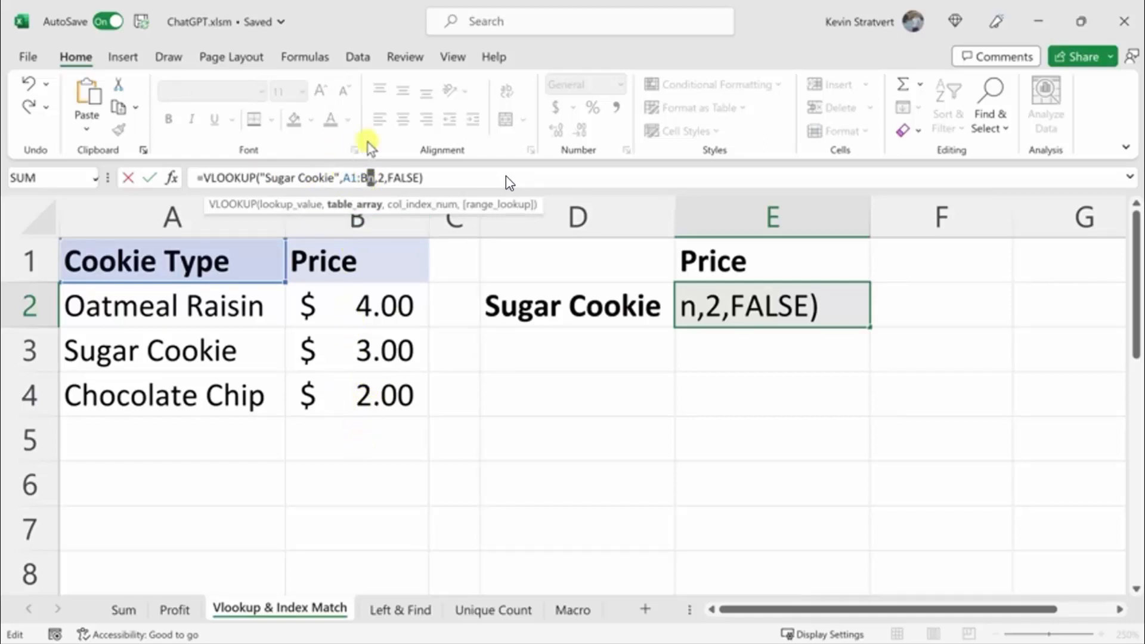
text(4)
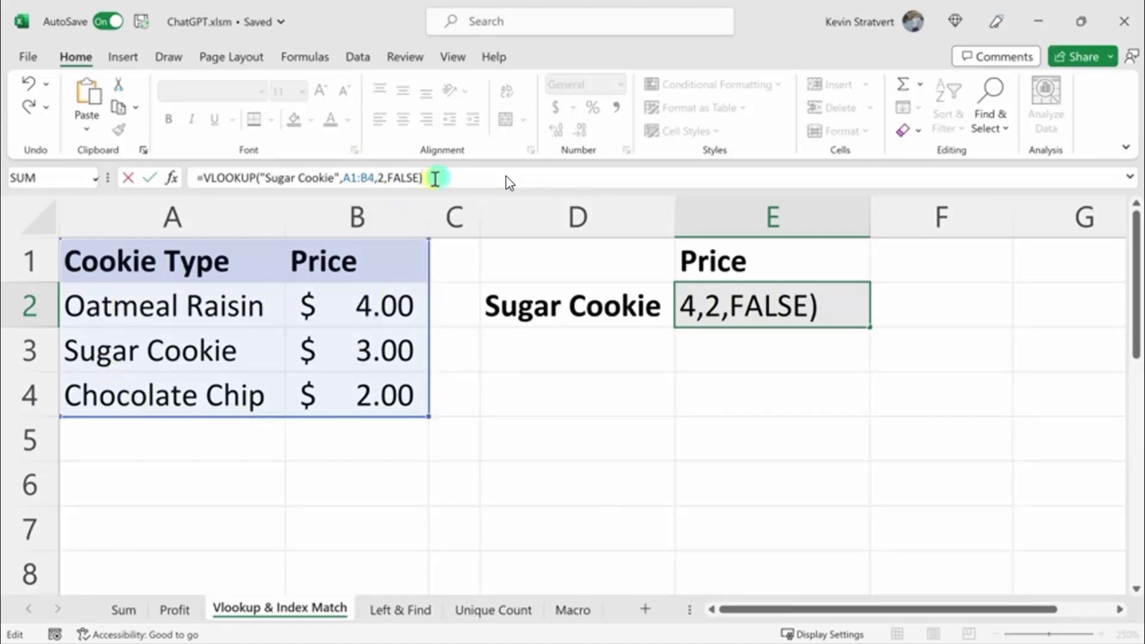
key(Return)
click(799, 310)
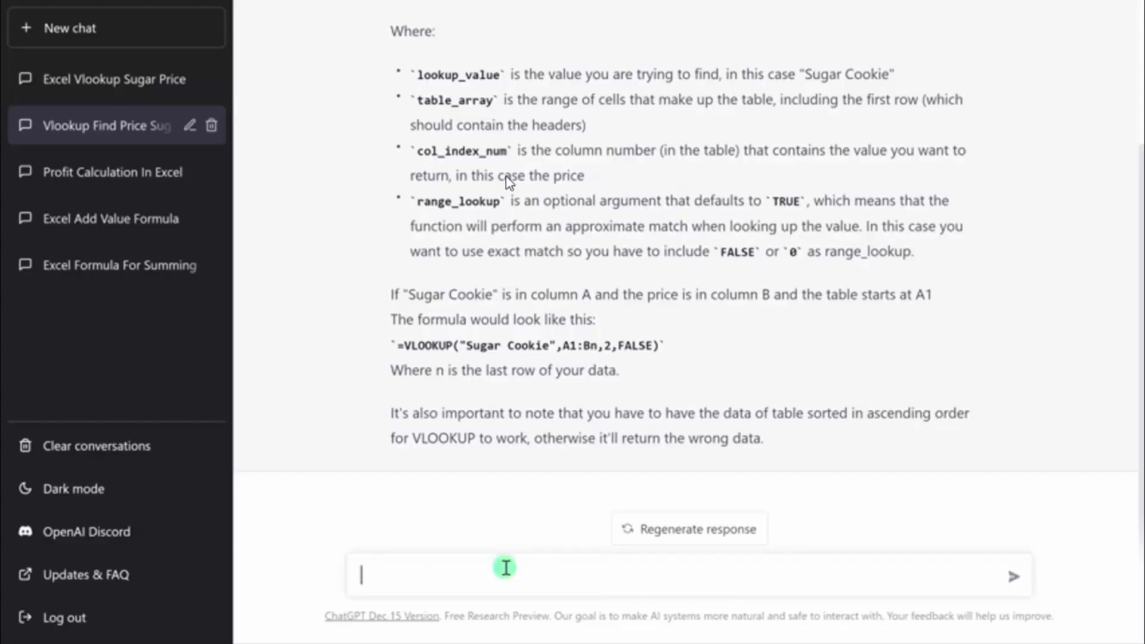
Step: In ChatGPT, ask "Can I use any other functions?" and examine the suggested INDEX and MATCH formula
text(Can I use any other functions?)
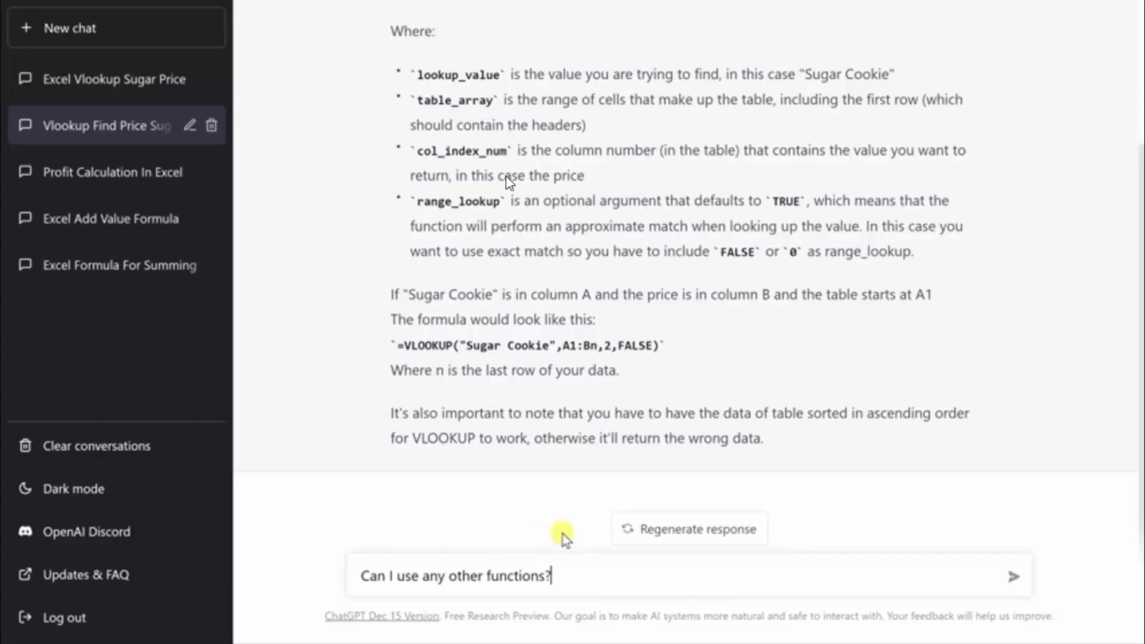
key(Return)
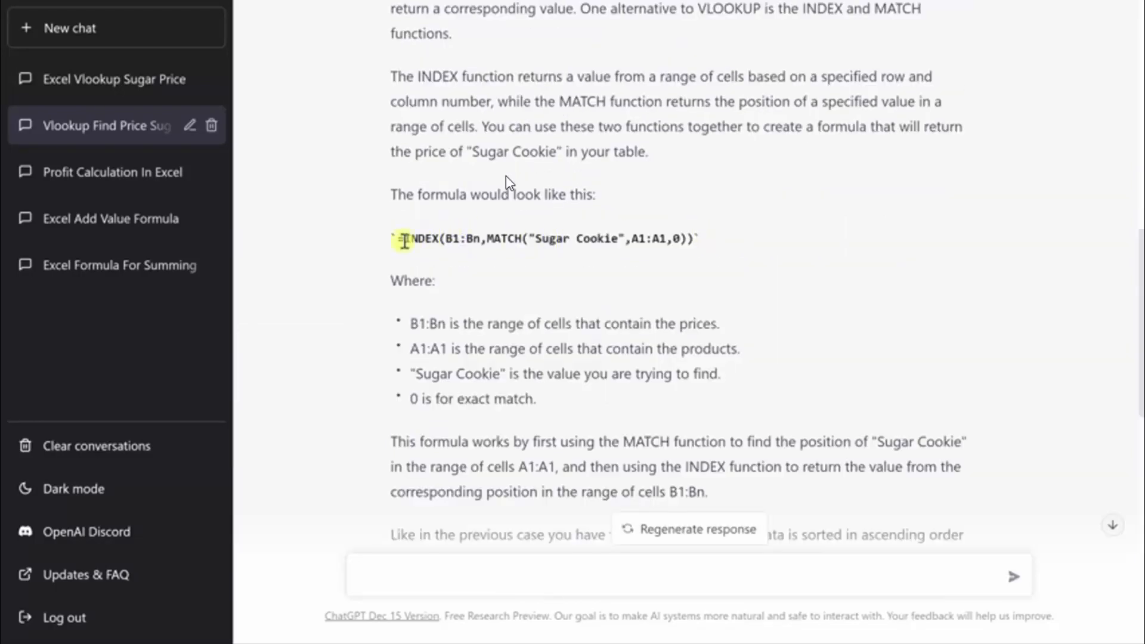
double_click(405, 240)
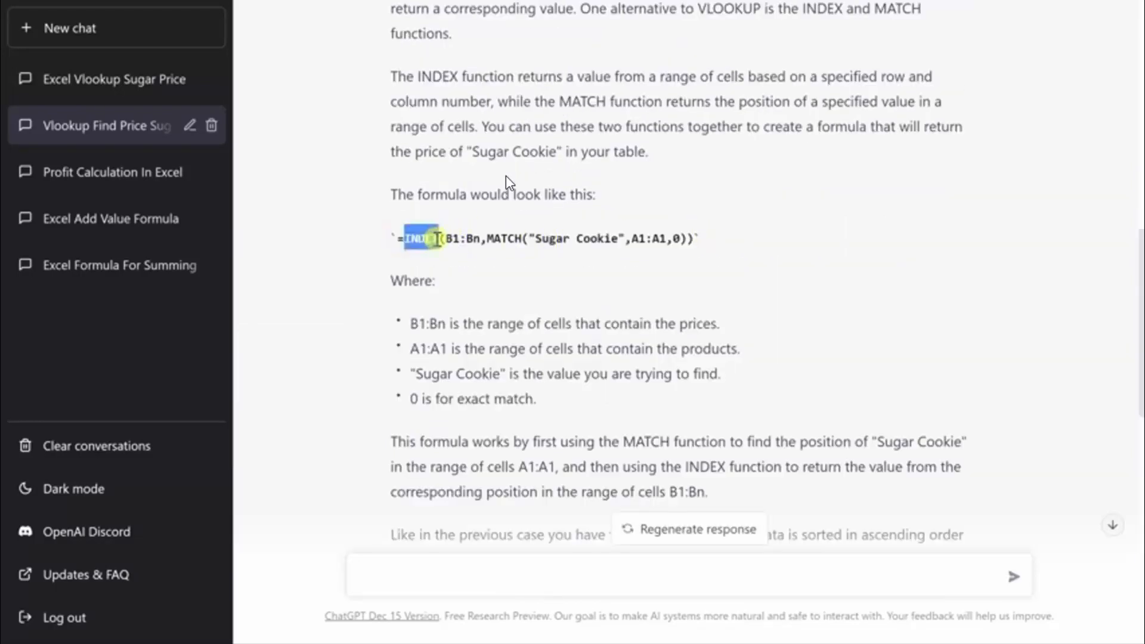
double_click(504, 239)
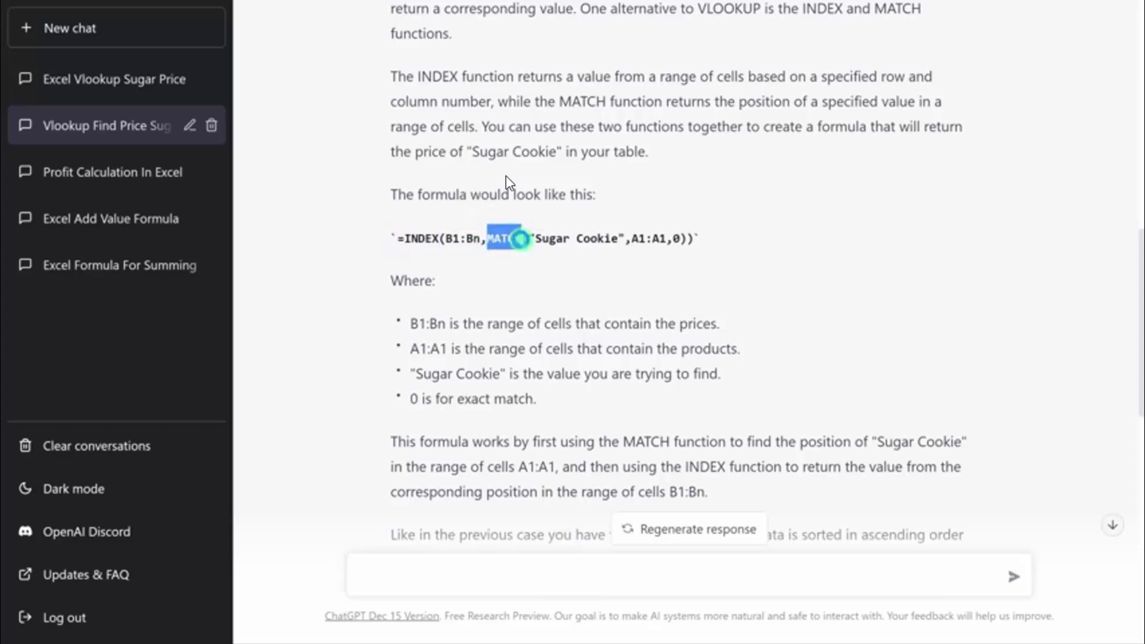
click(399, 240)
drag(465, 238, 696, 241)
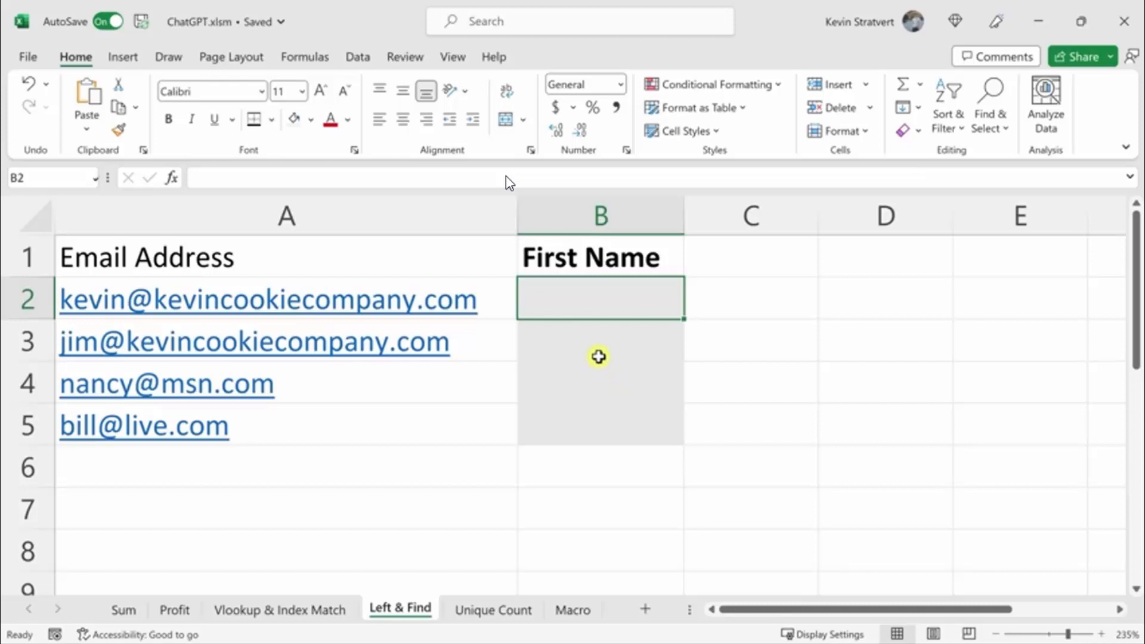
Step: In cell B2 of Excel's Left & Find sheet, enter the first name taken from the email address in A2
text(kevin)
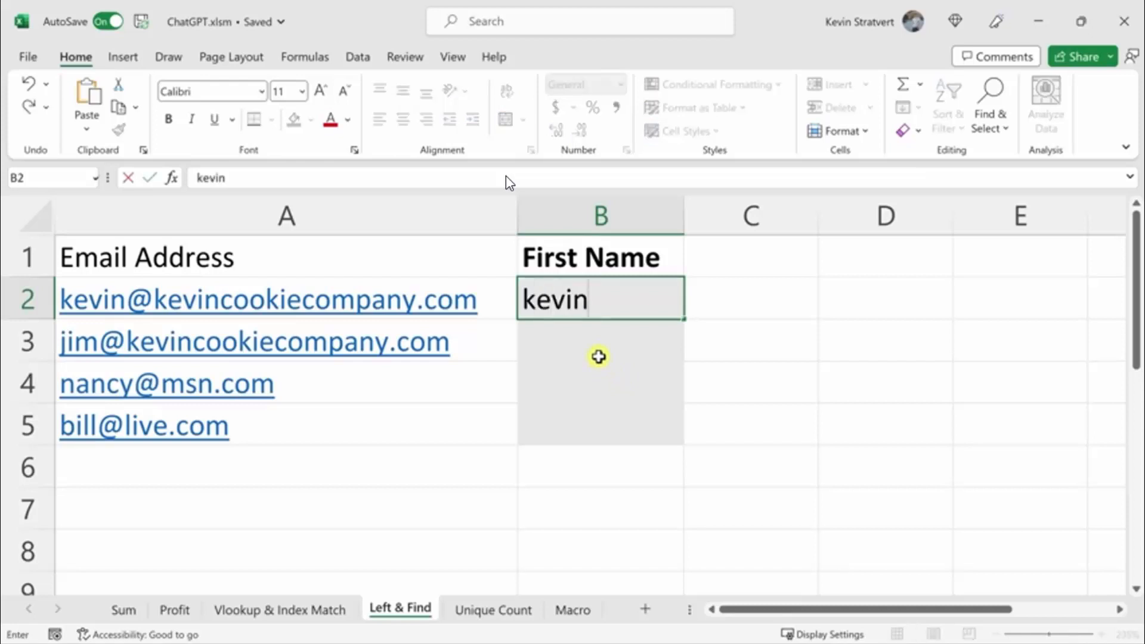
key(Return)
key(Up)
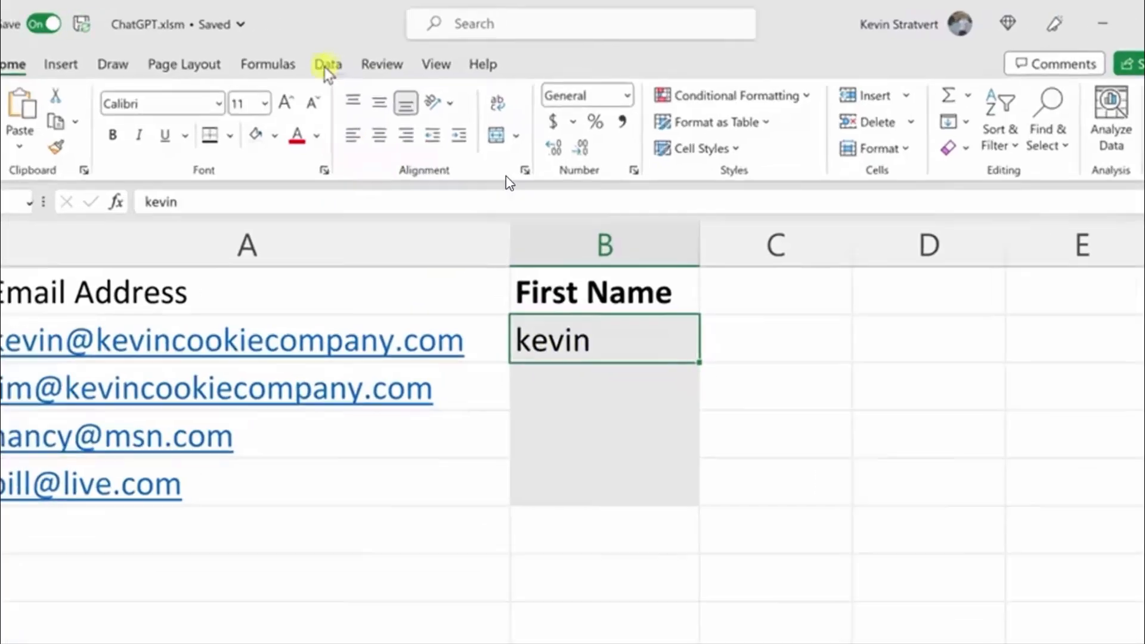
Step: Flash Fill the First Name column from the example in B2, and clear the names in B2:B5
click(358, 56)
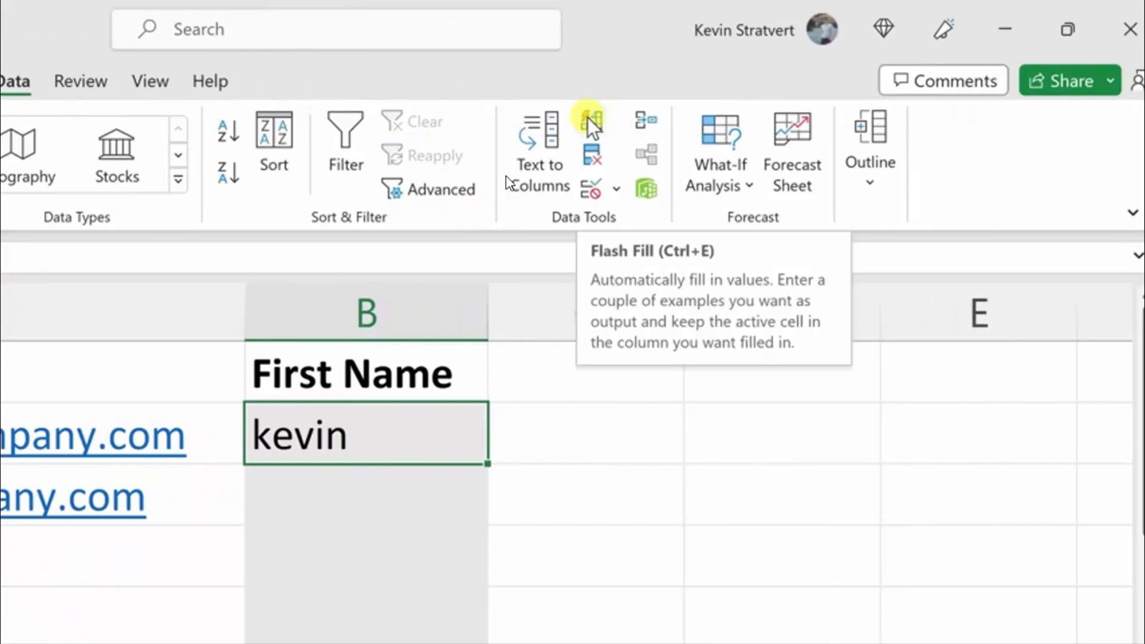
click(587, 117)
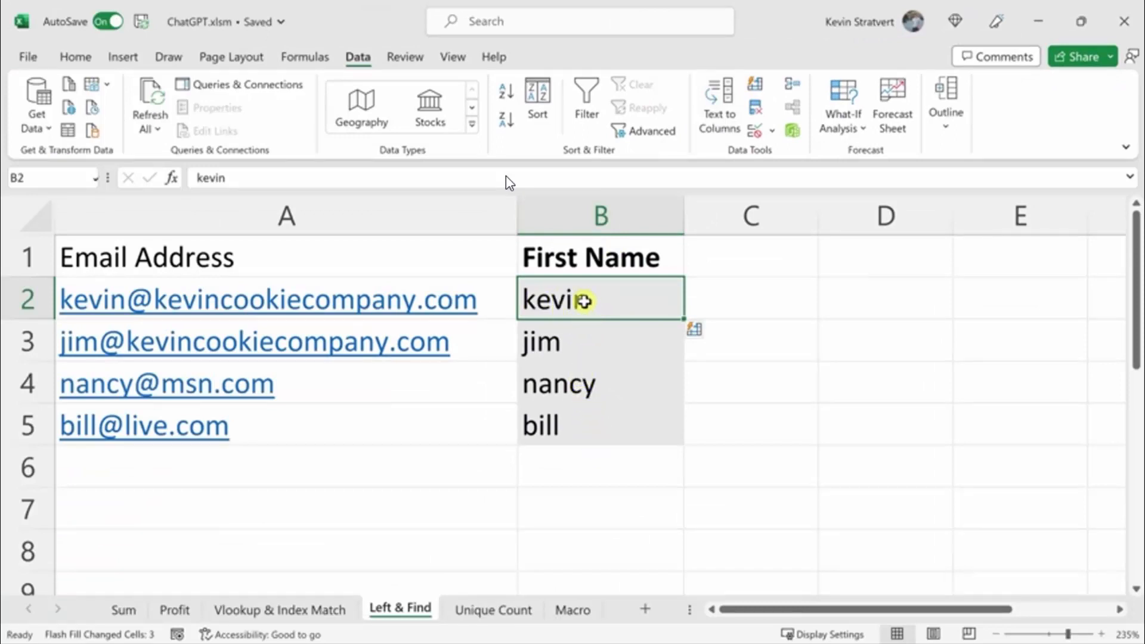
drag(583, 301, 593, 409)
key(Delete)
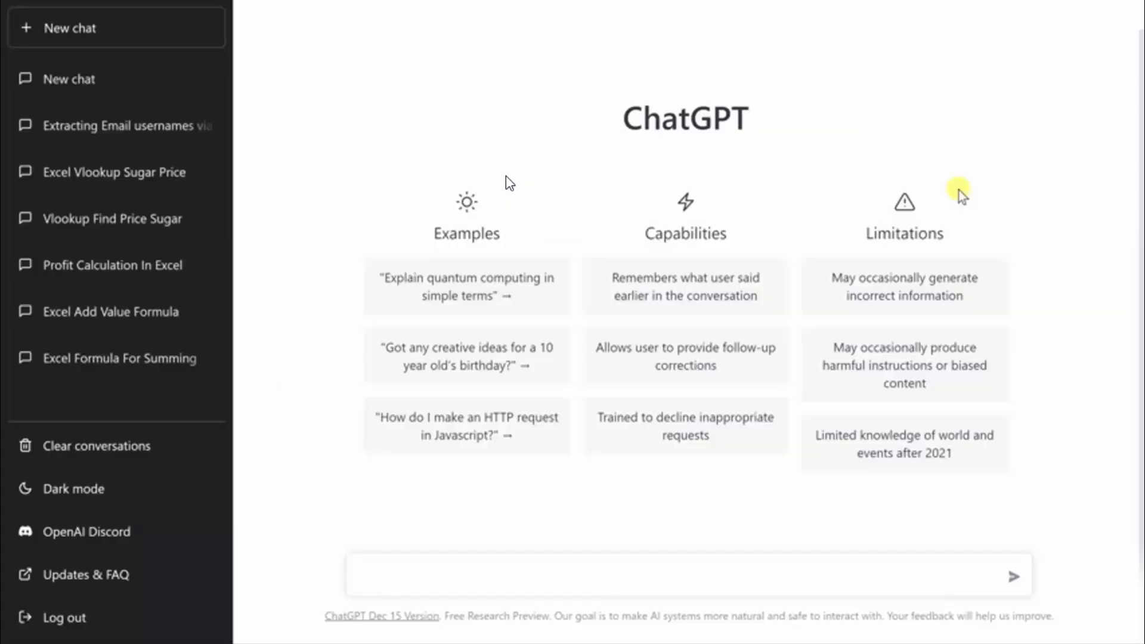
Step: Switch to a new ChatGPT chat and ask "Write an excel formula to extract all the text before the @ character in cell A2."
click(473, 570)
text(Write an excel formula to extract all the text before the @ character in cell A2.)
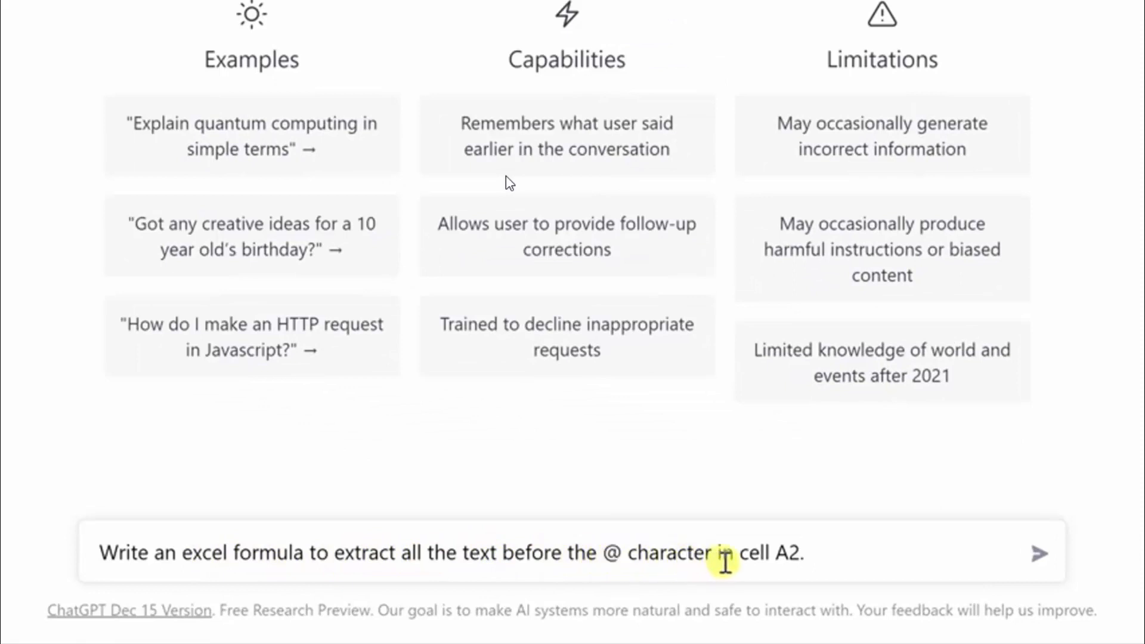
click(1036, 552)
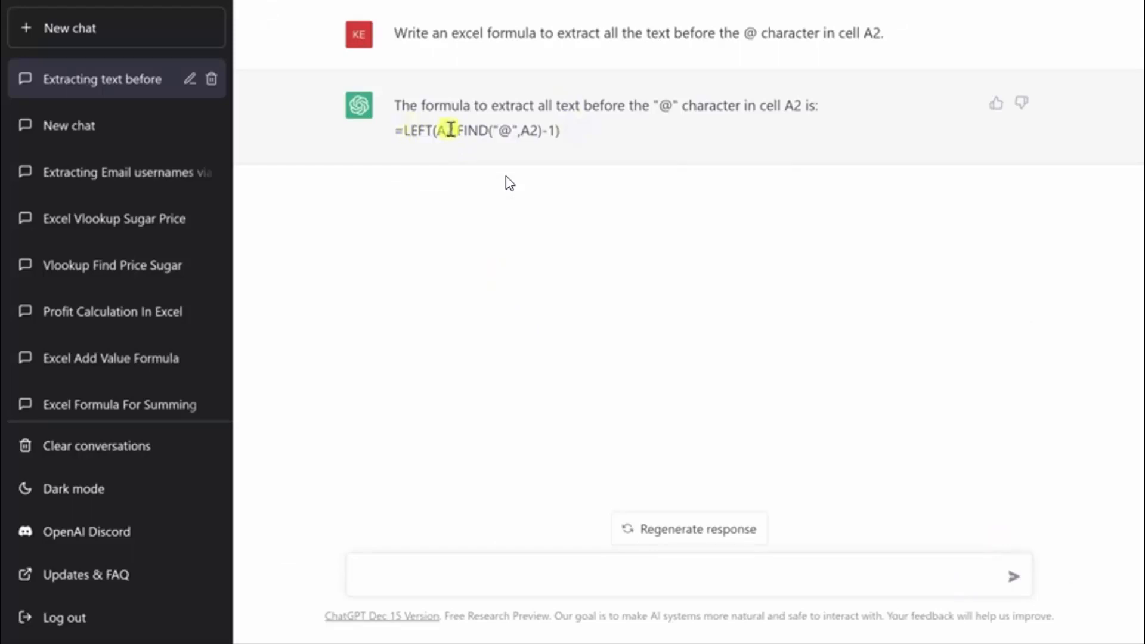
Step: Copy the formula =LEFT(A2,FIND("@",A2)-1) from the reply and enter it in all of B2:B5 in Excel
drag(563, 130, 399, 135)
key(ctrl+c)
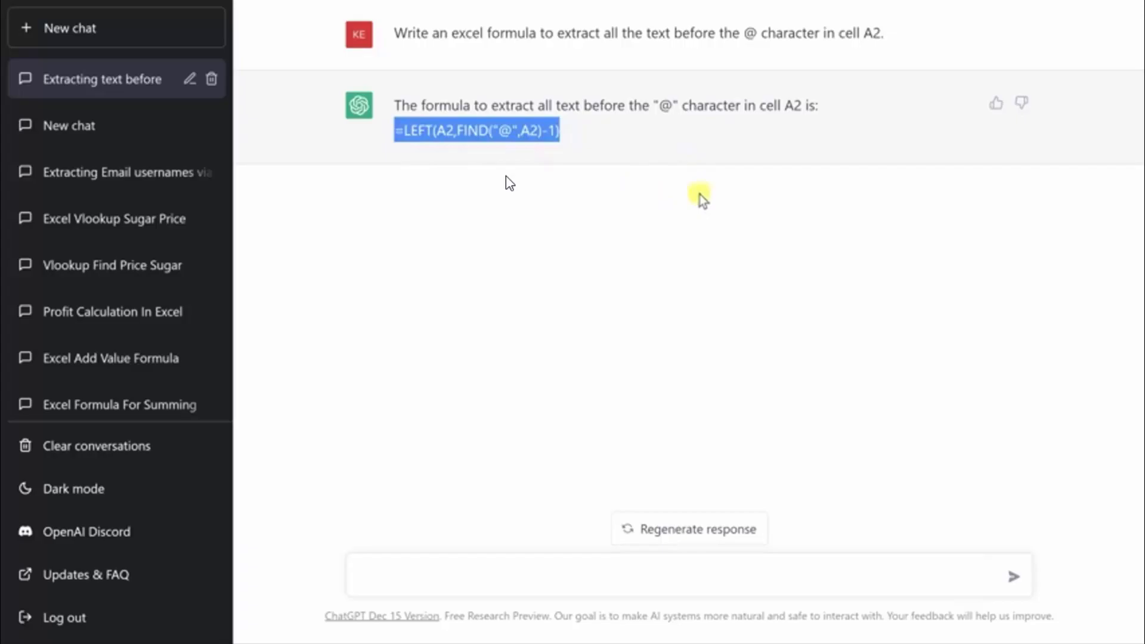
key(alt+Tab)
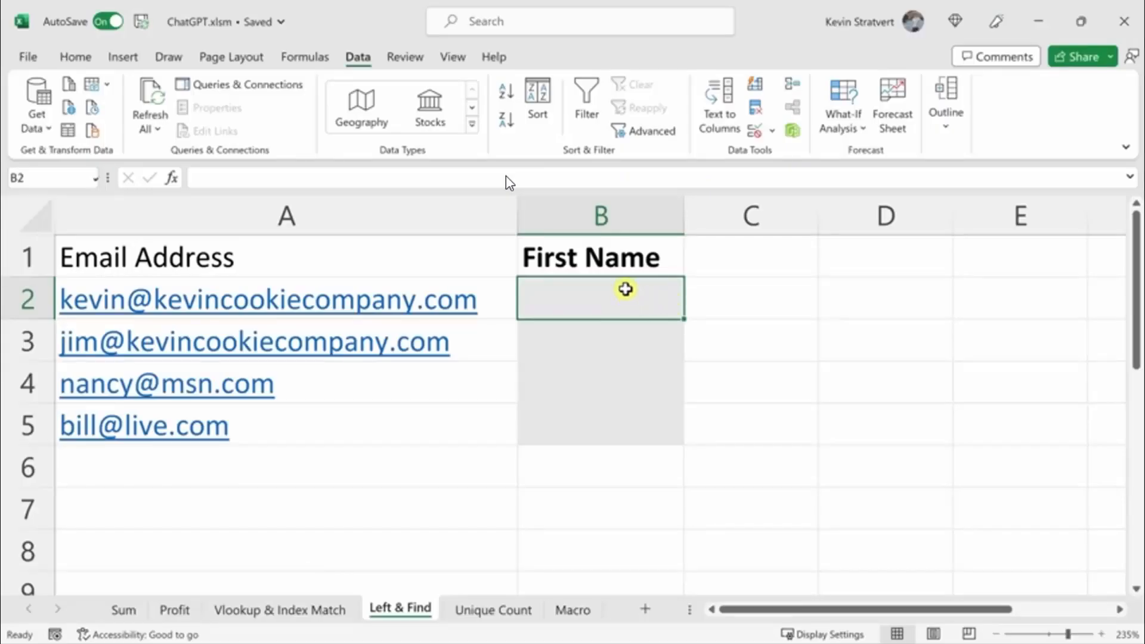
drag(625, 289, 629, 417)
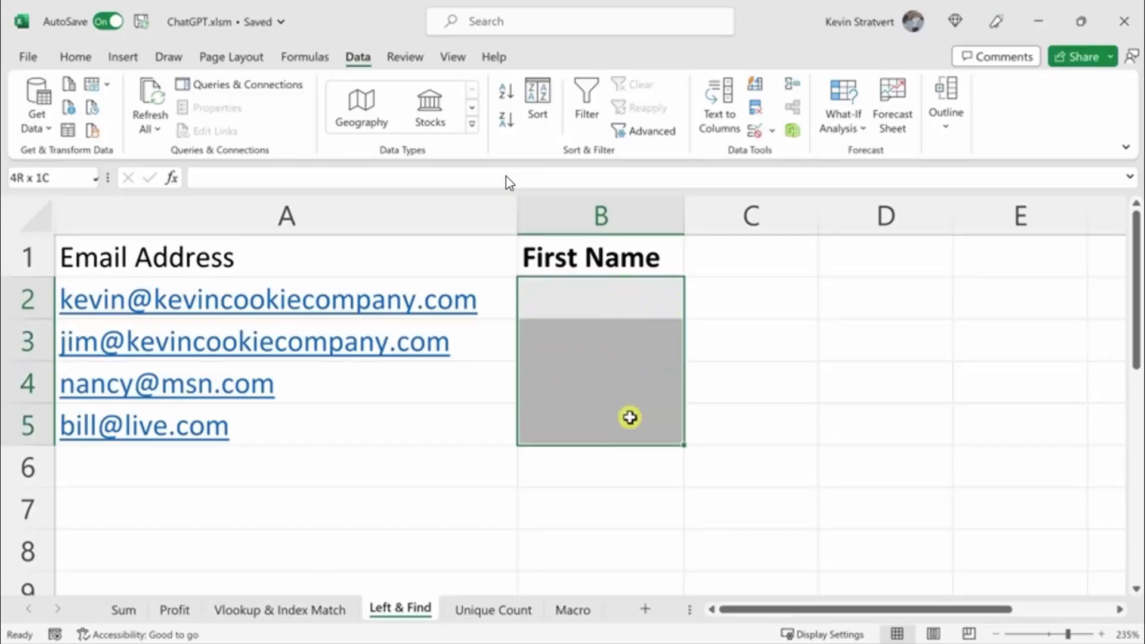
click(327, 173)
key(ctrl+v)
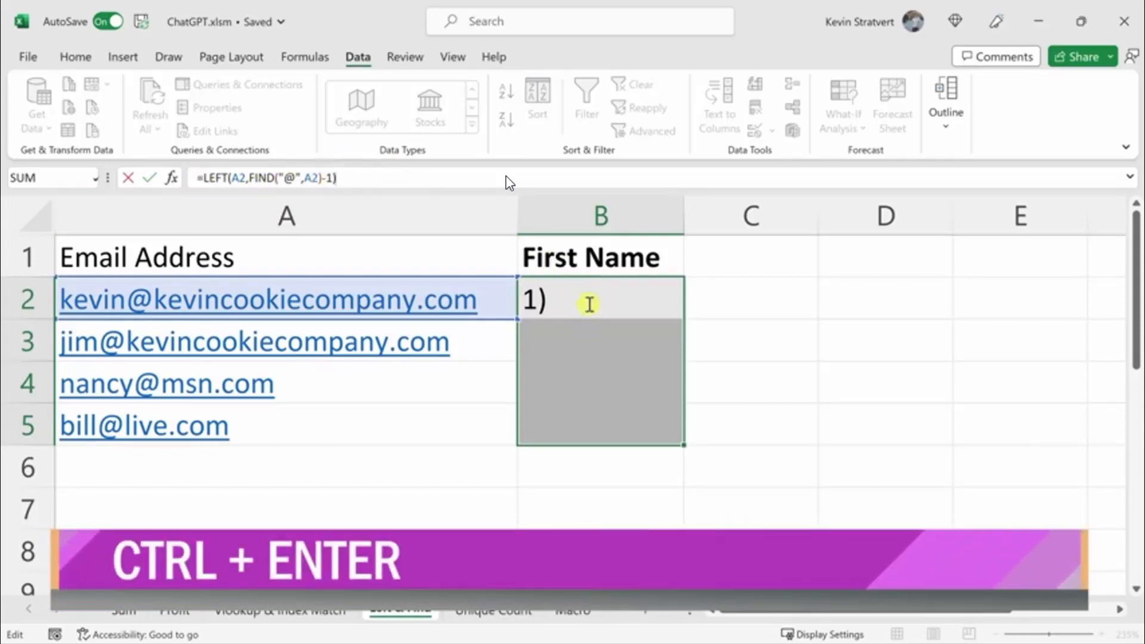
key(ctrl+Return)
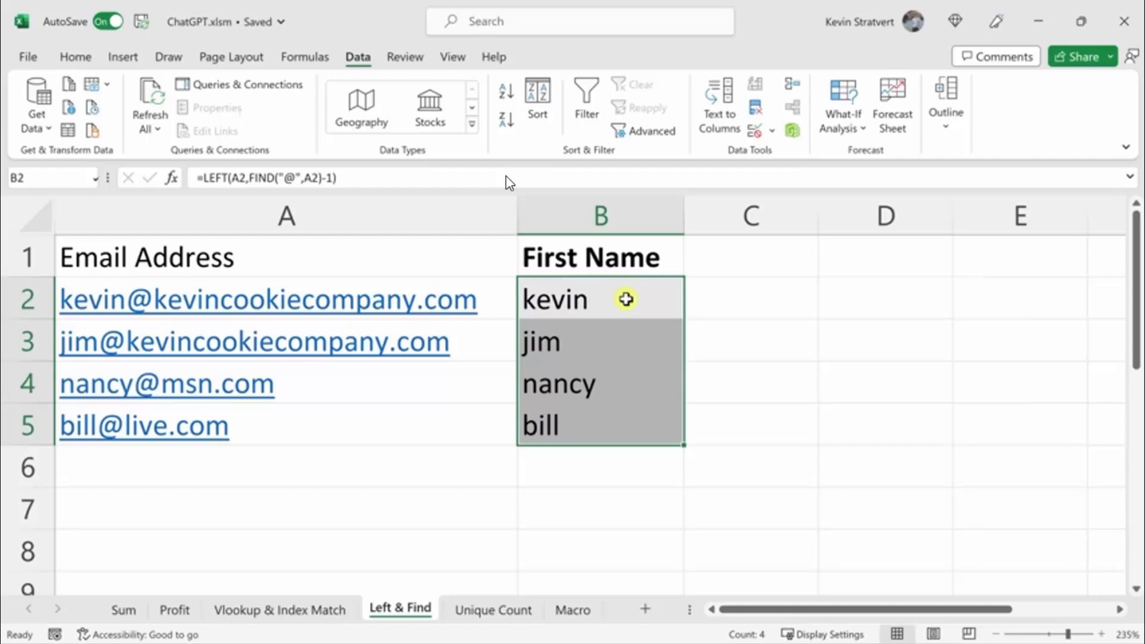
Step: On the Unique Count sheet, examine the Cookie Types list in A2:A10 for repeated entries
click(498, 613)
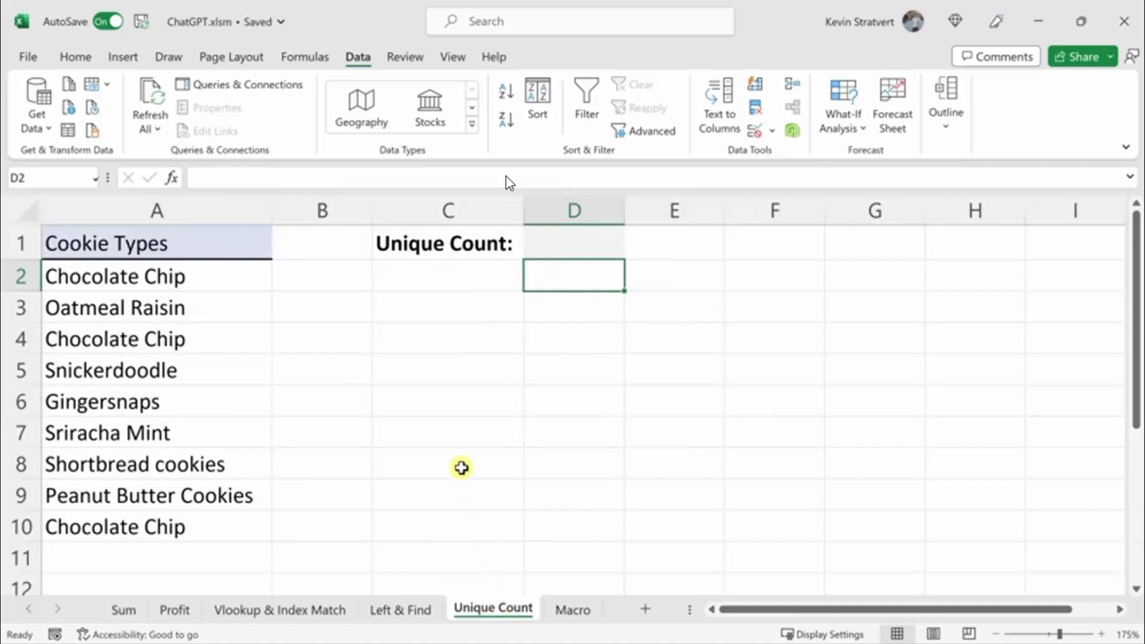
click(215, 274)
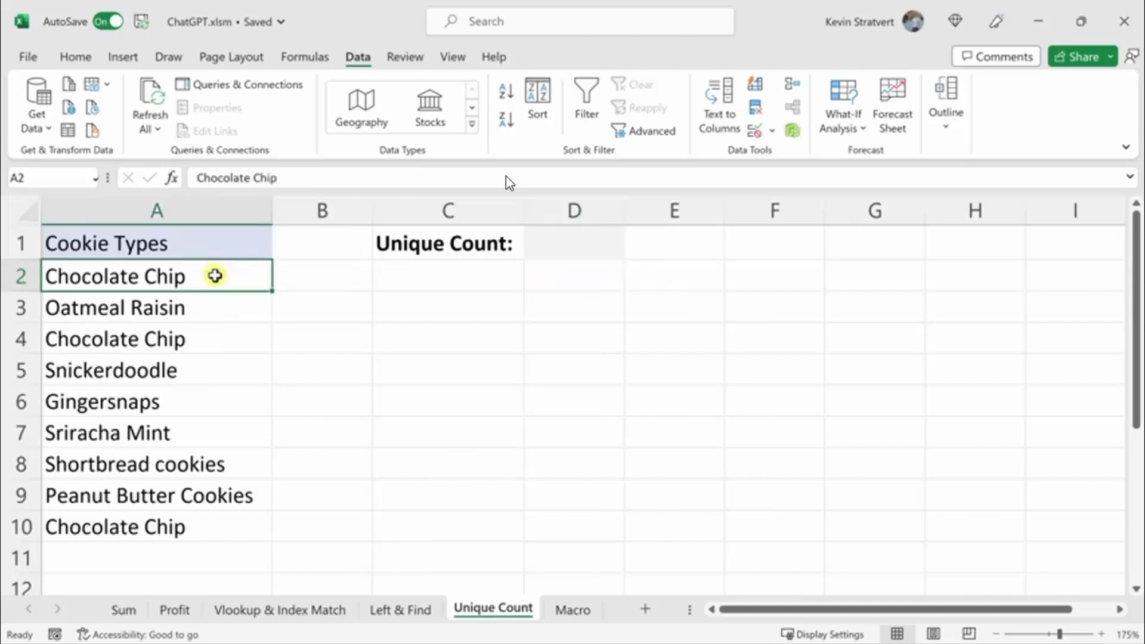
drag(215, 275, 206, 519)
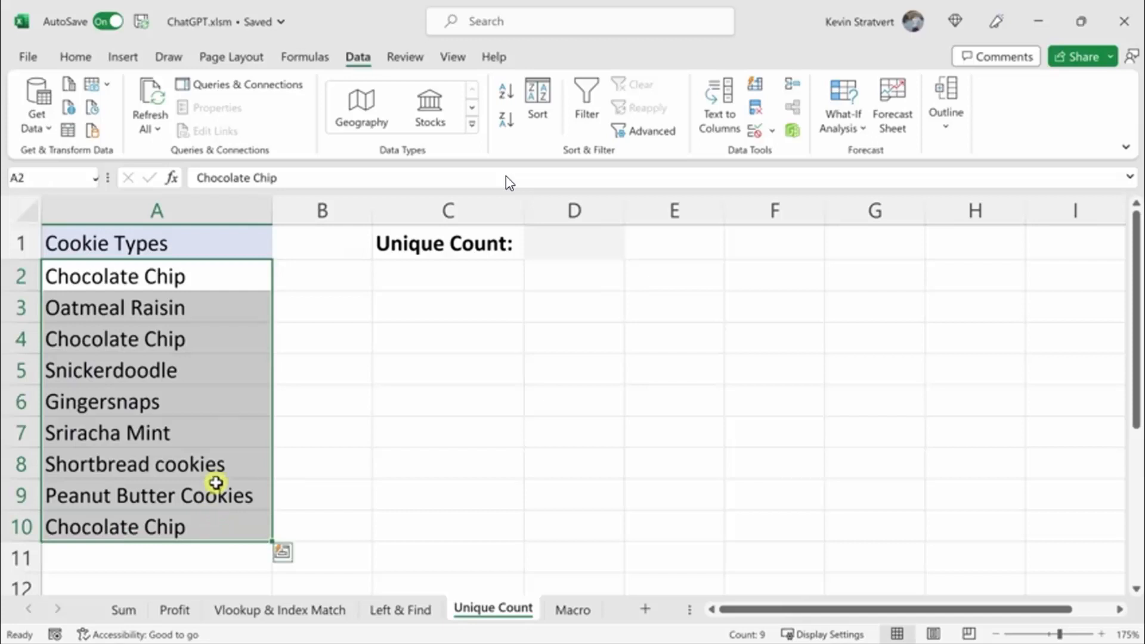
click(173, 273)
click(156, 339)
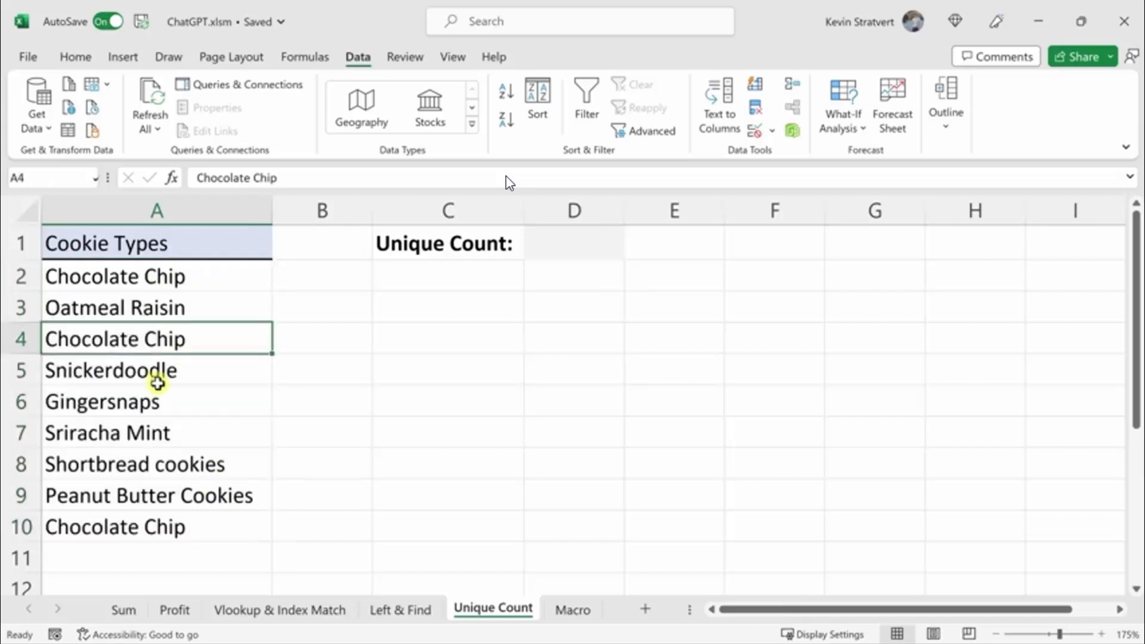
click(171, 527)
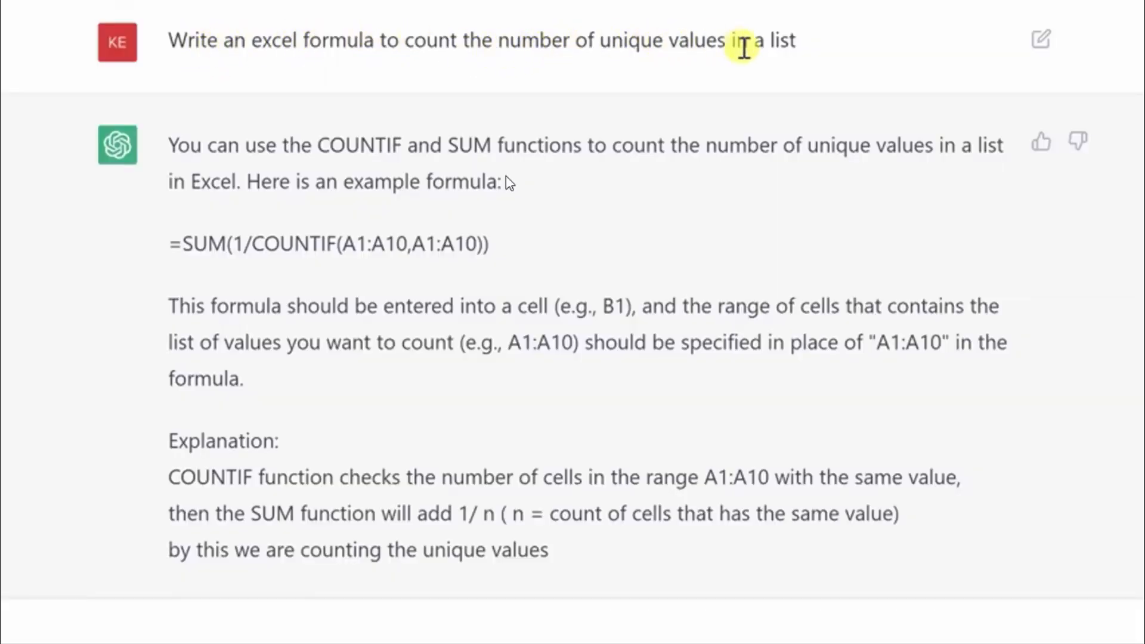
Step: Copy ChatGPT's formula =SUM(1/COUNTIF(A1:A10,A1:A10)) and paste it into cell D1 of the Unique Count sheet in Excel
drag(190, 145, 175, 249)
key(ctrl+c)
click(497, 243)
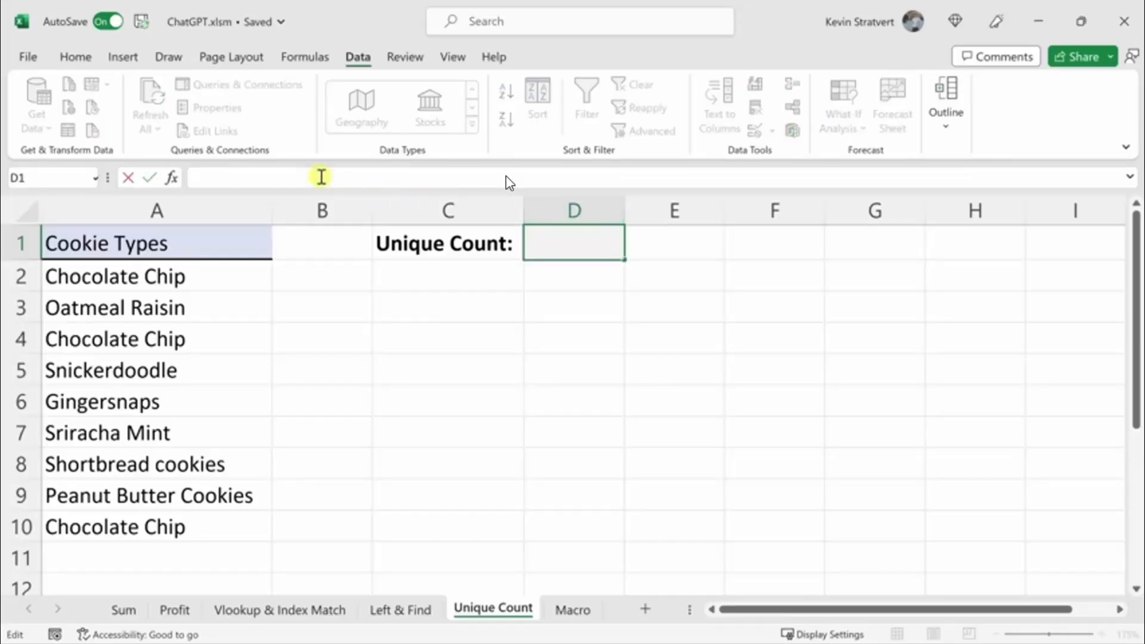
key(ctrl+v)
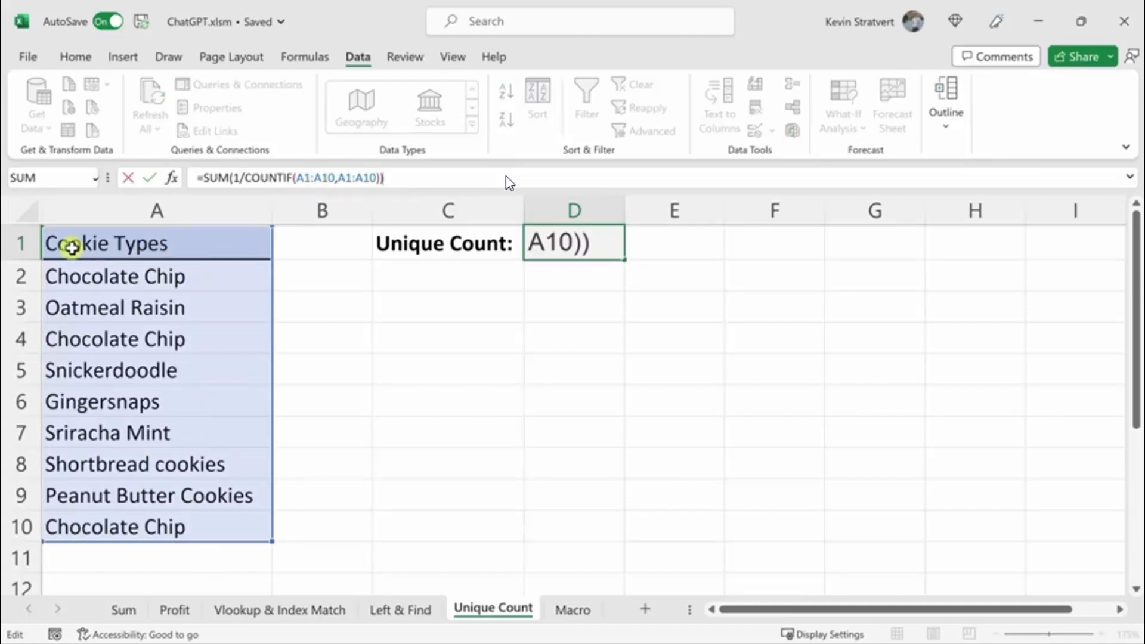
Step: Change both COUNTIF ranges in the D1 formula to A2:A10 and commit the formula
click(305, 177)
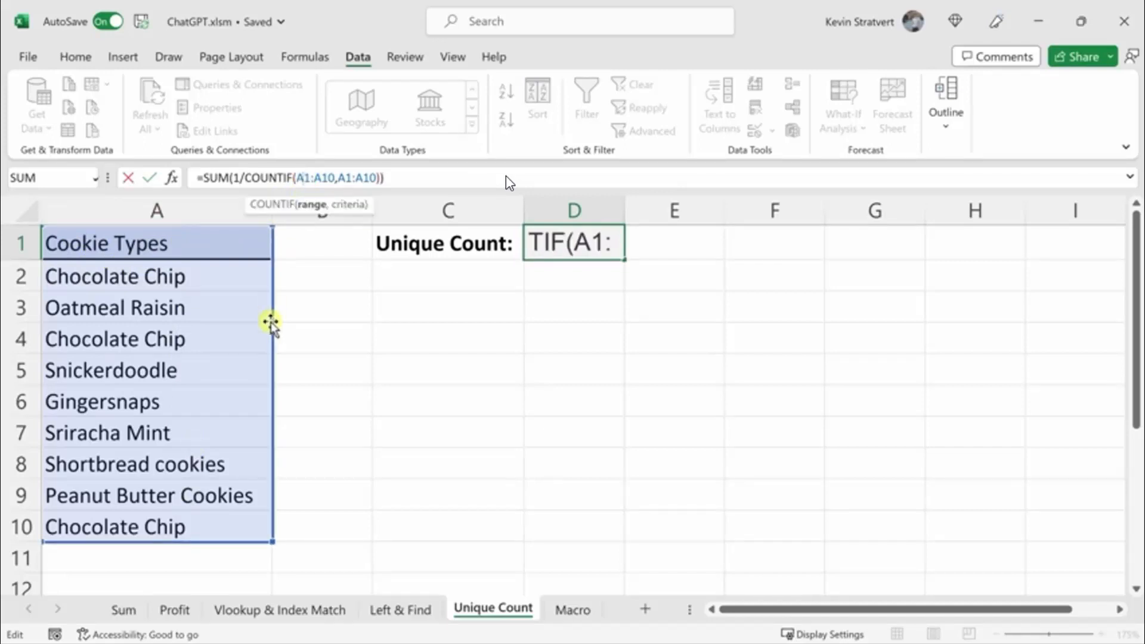
key(Delete)
text(2)
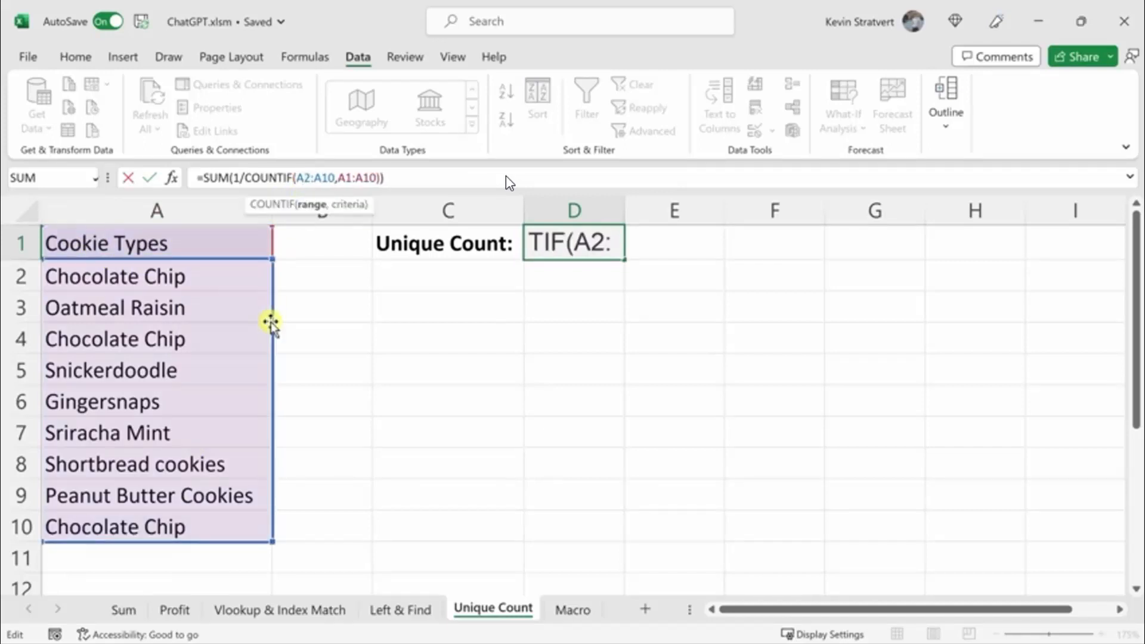
click(346, 178)
key(BackSpace)
text(2)
key(Return)
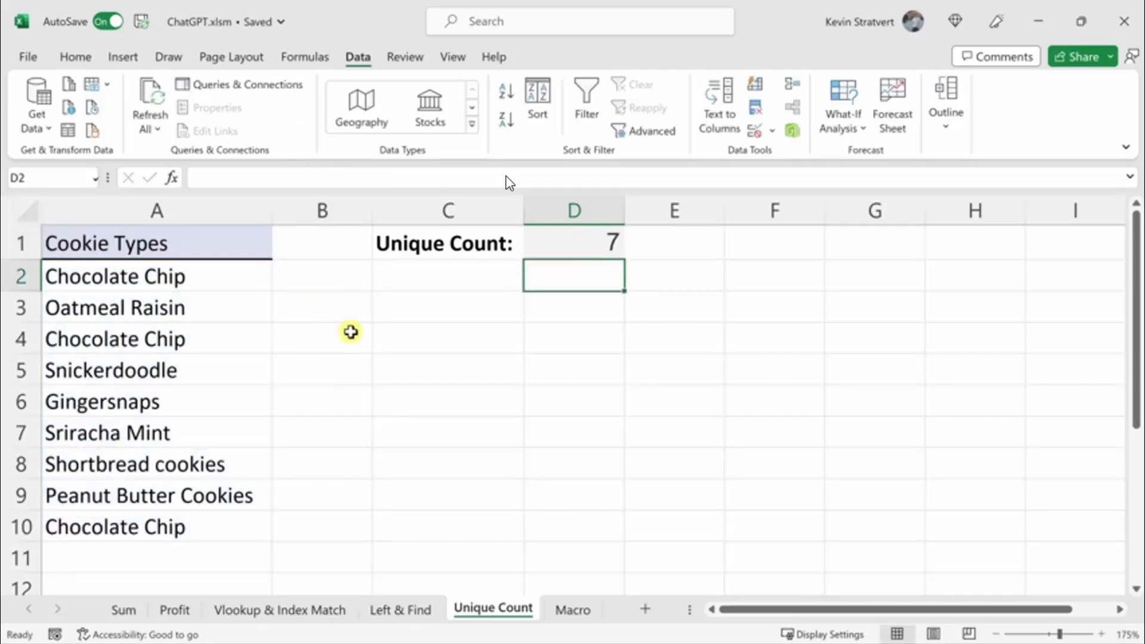
Step: Check the unique count in D1 by selecting each distinct cookie type in A2:A9 once
click(604, 238)
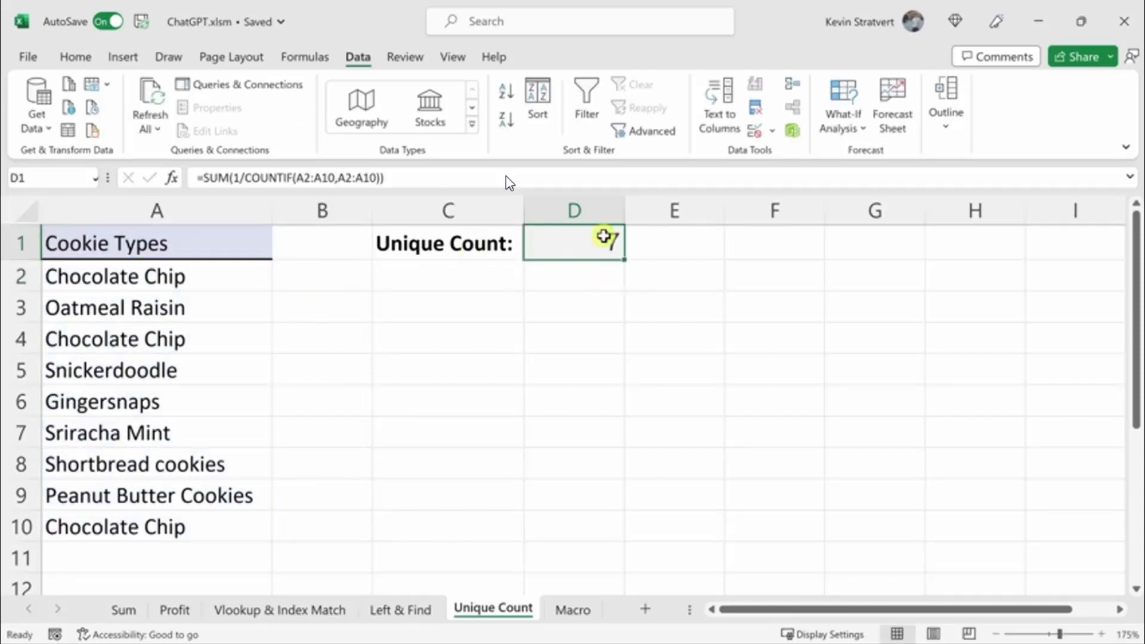
click(172, 278)
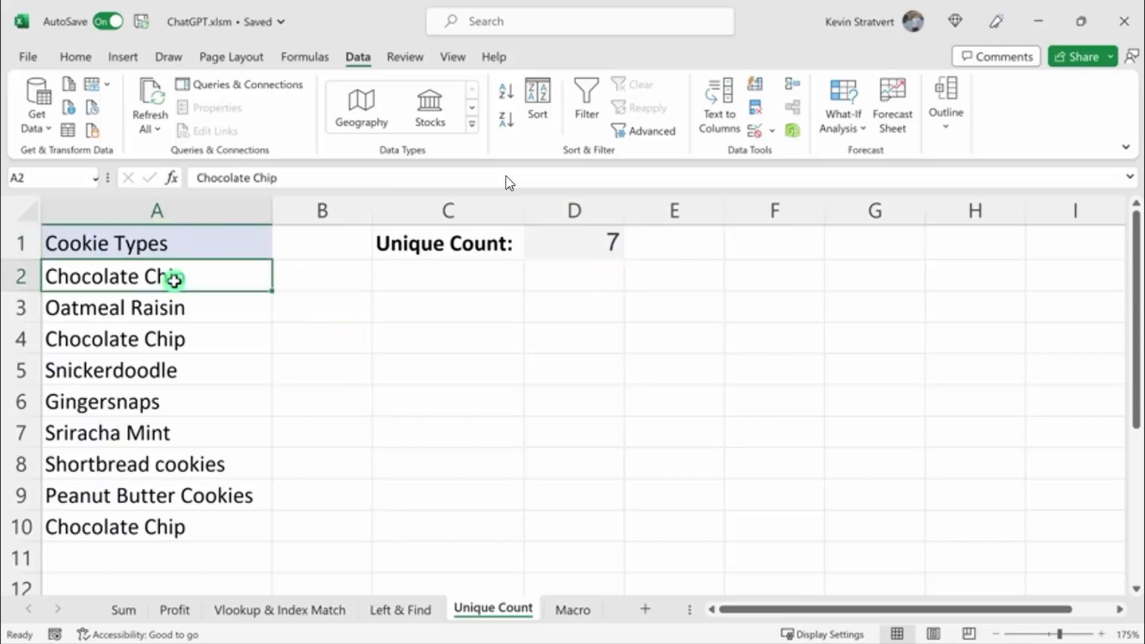
ctrl+click(179, 309)
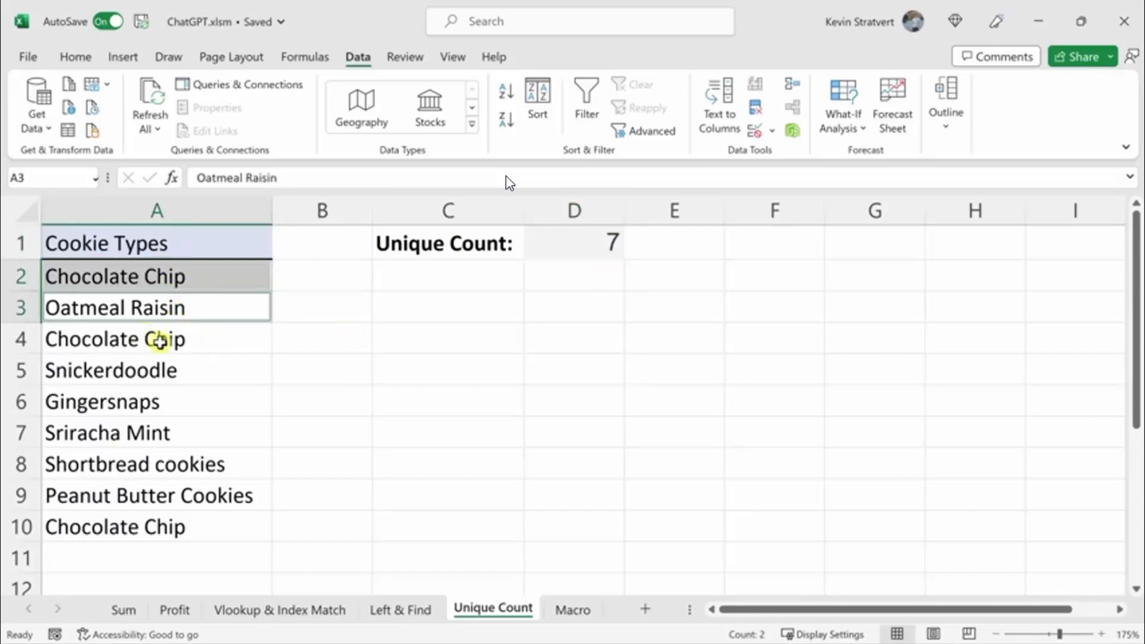
ctrl+click(135, 370)
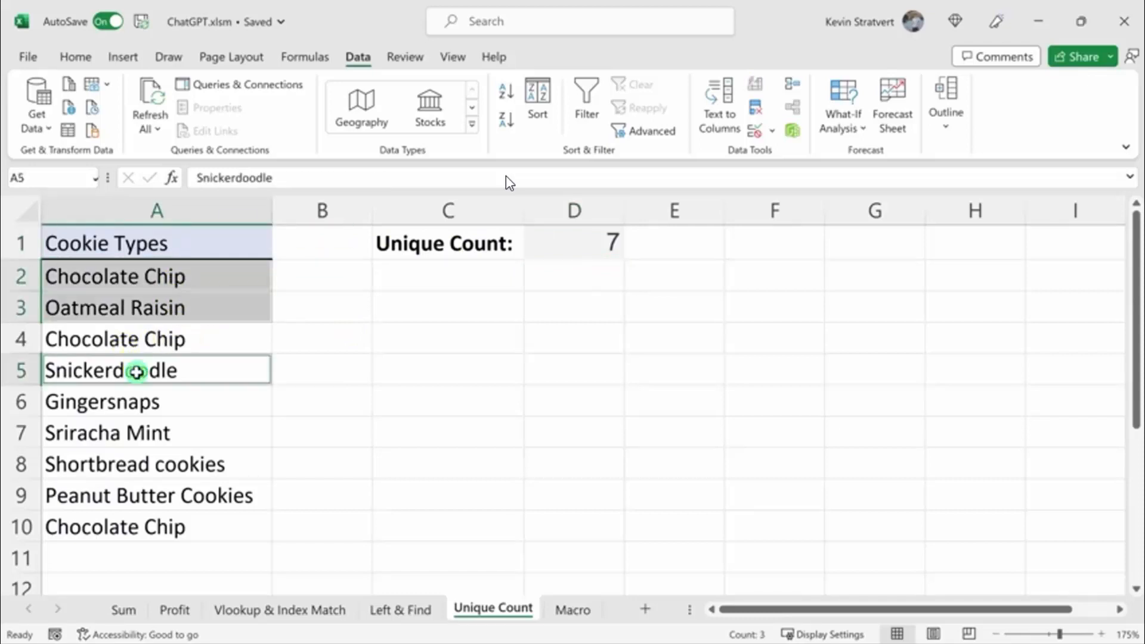
ctrl+click(137, 401)
ctrl+click(133, 434)
ctrl+click(128, 472)
ctrl+click(127, 495)
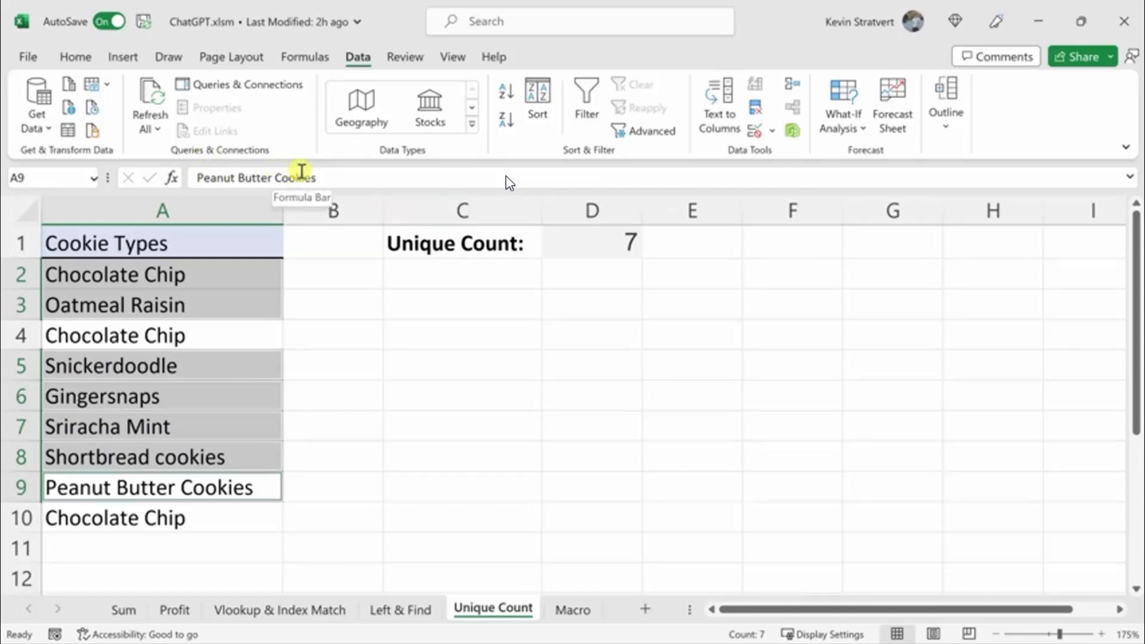
Step: On the Macro sheet, examine the Email Address and Amount Due columns
click(573, 609)
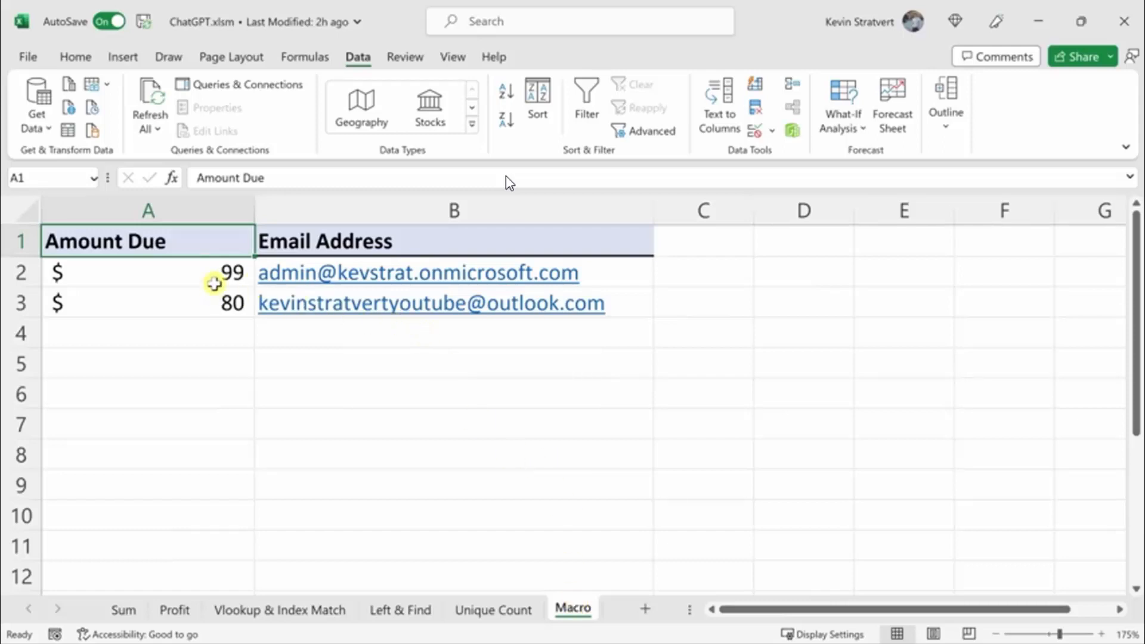
drag(334, 239, 351, 310)
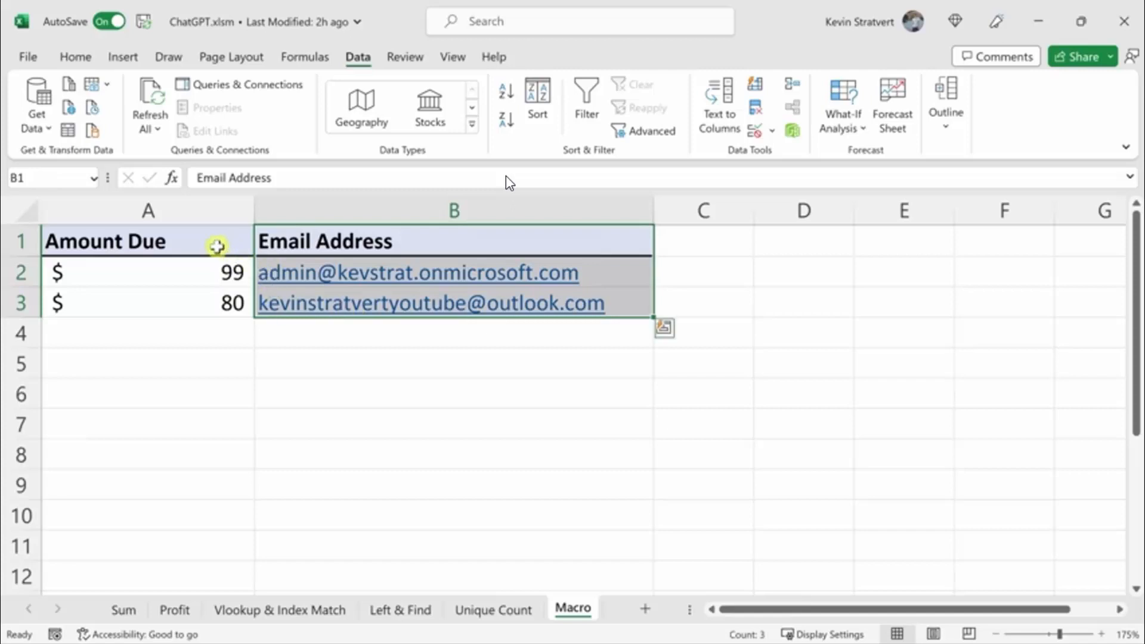
drag(216, 243, 202, 312)
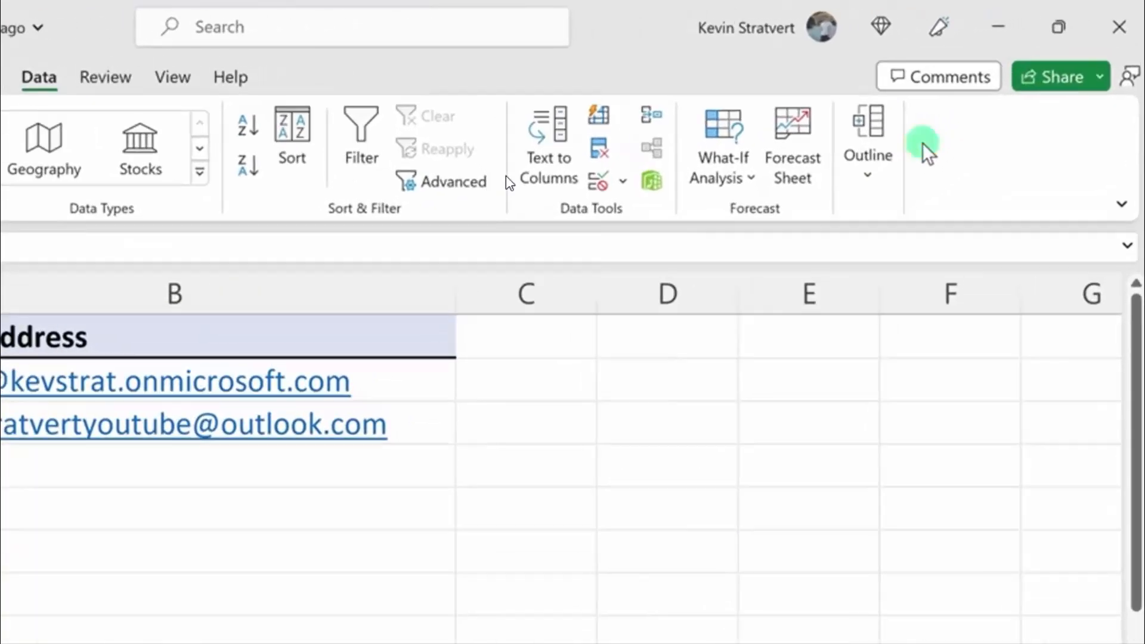
Step: Customize the ribbon to show the Developer tab
right_click(934, 141)
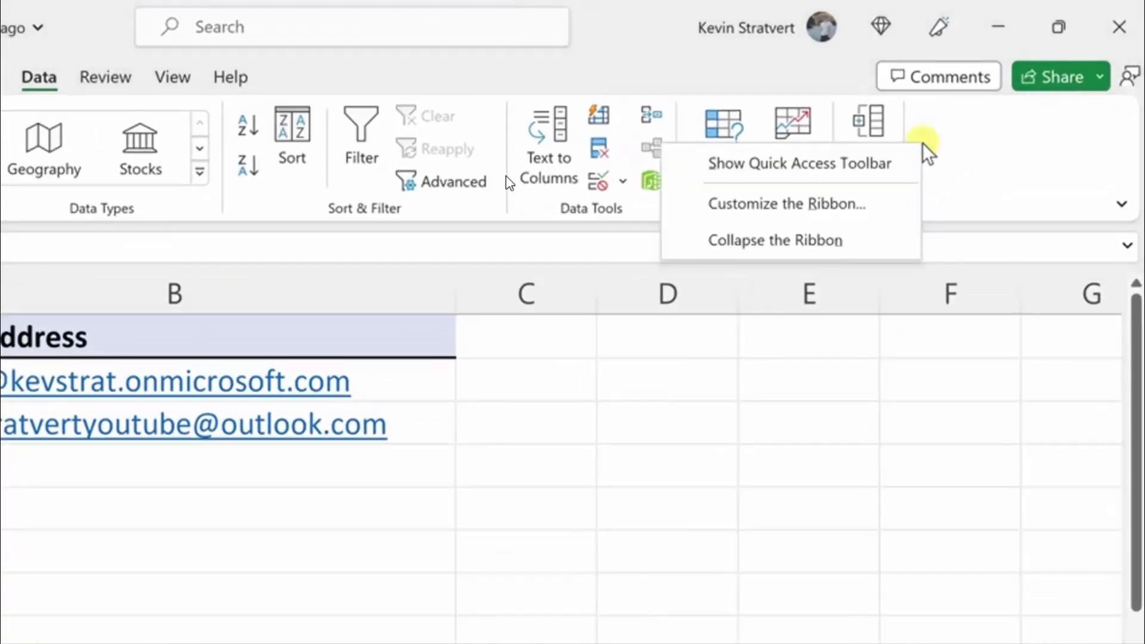
click(813, 201)
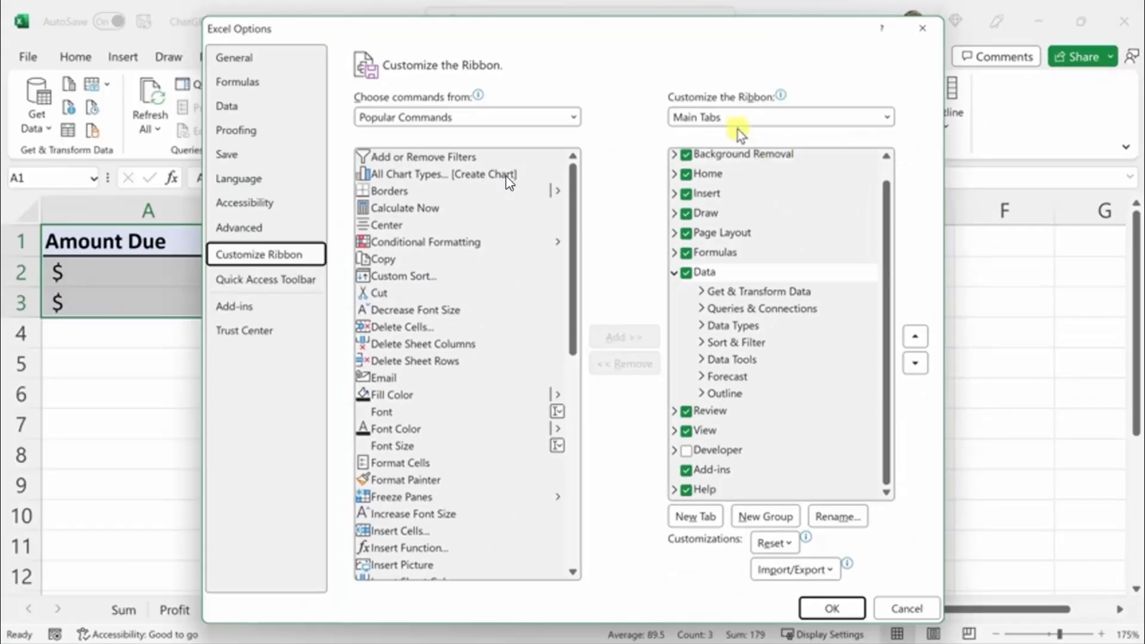
click(701, 454)
click(688, 452)
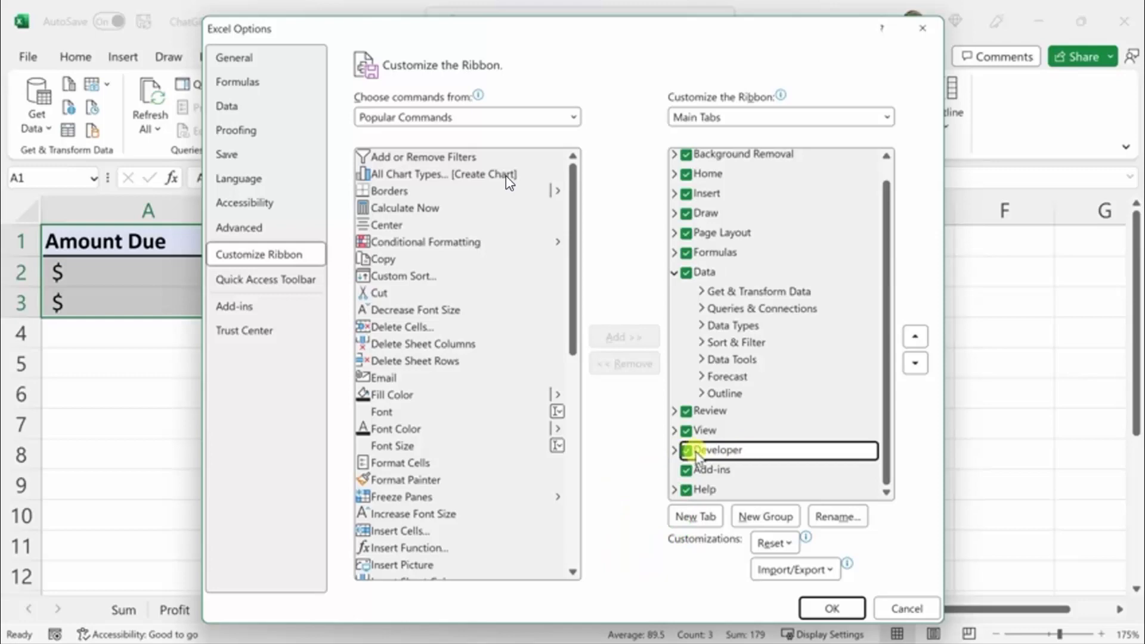
click(834, 608)
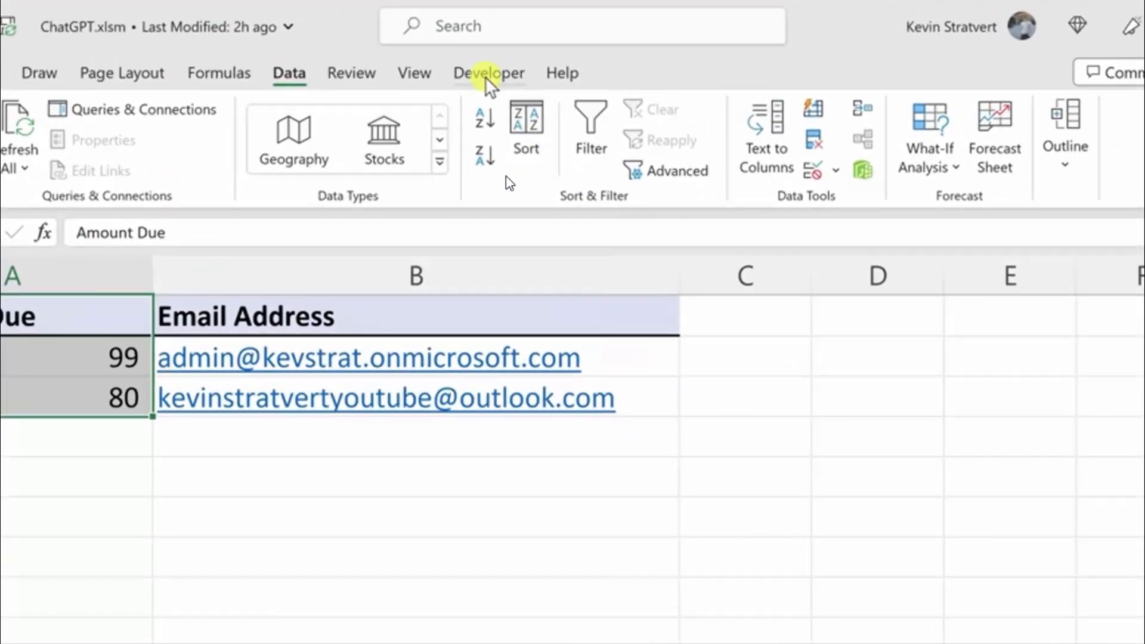
Step: Open the Visual Basic editor for the workbook and insert a new code module
click(486, 76)
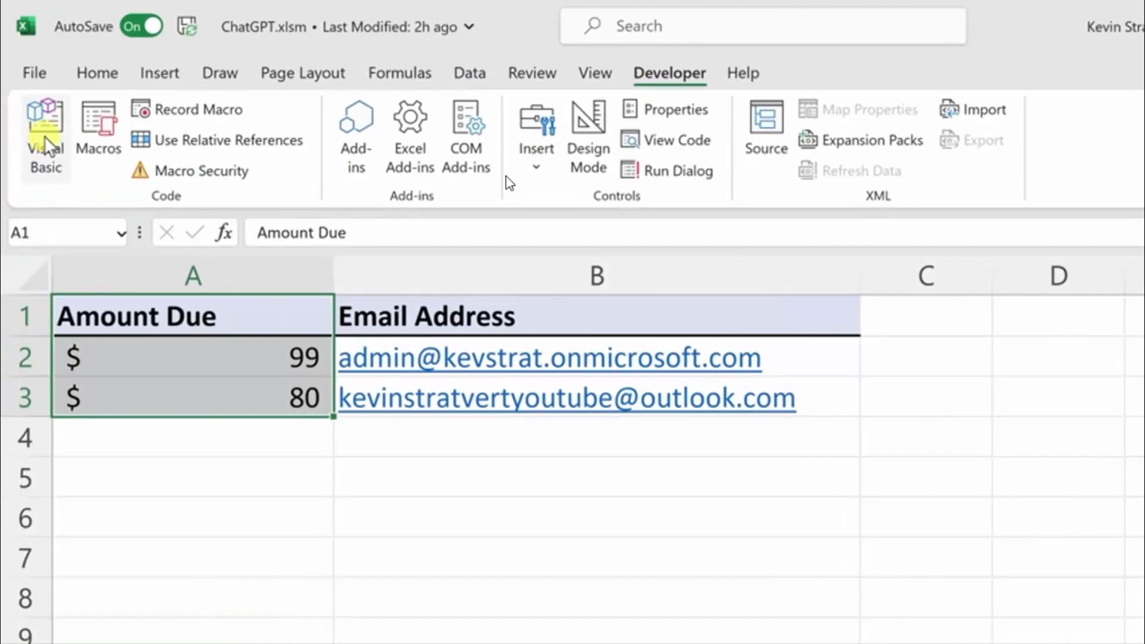
click(46, 141)
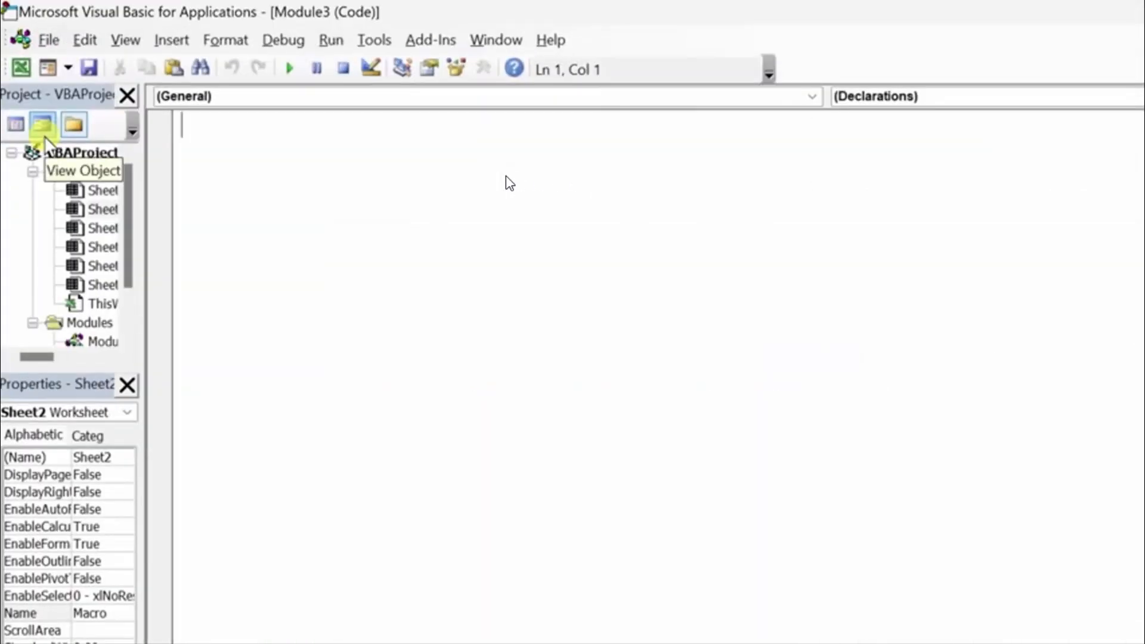
click(170, 39)
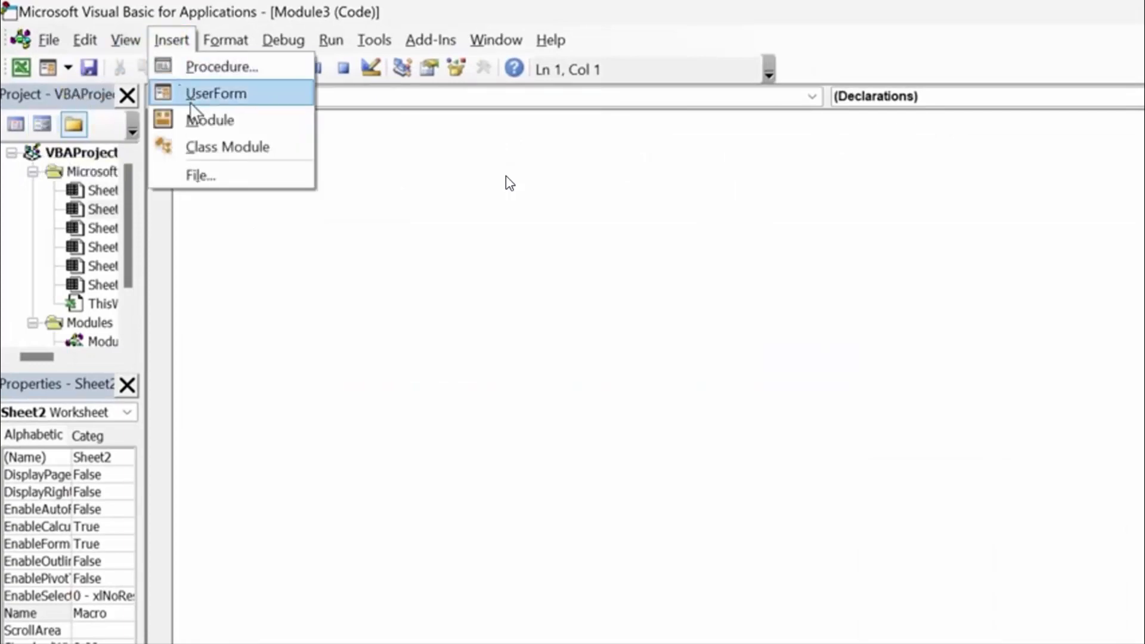
click(208, 119)
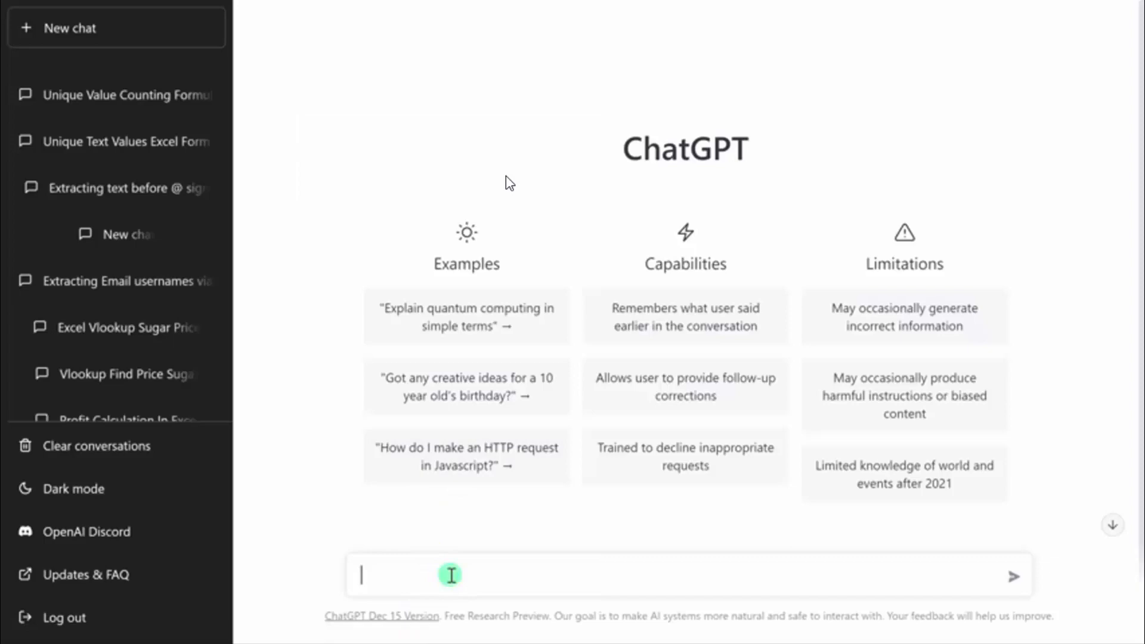
Step: Ask ChatGPT for an Excel macro emailing column B addresses "You owe the Kevin Cookie Company X", X from column A, subject "Kevin Cookie Company Invoice"
text(Write an excel macro to send emails. Use the following subject: "Kevin Cookie Company Invoice". Use the following text: "You owe the Kevin Cookie Company X". Take the value X from column A. Send to the email address listed in column B.)
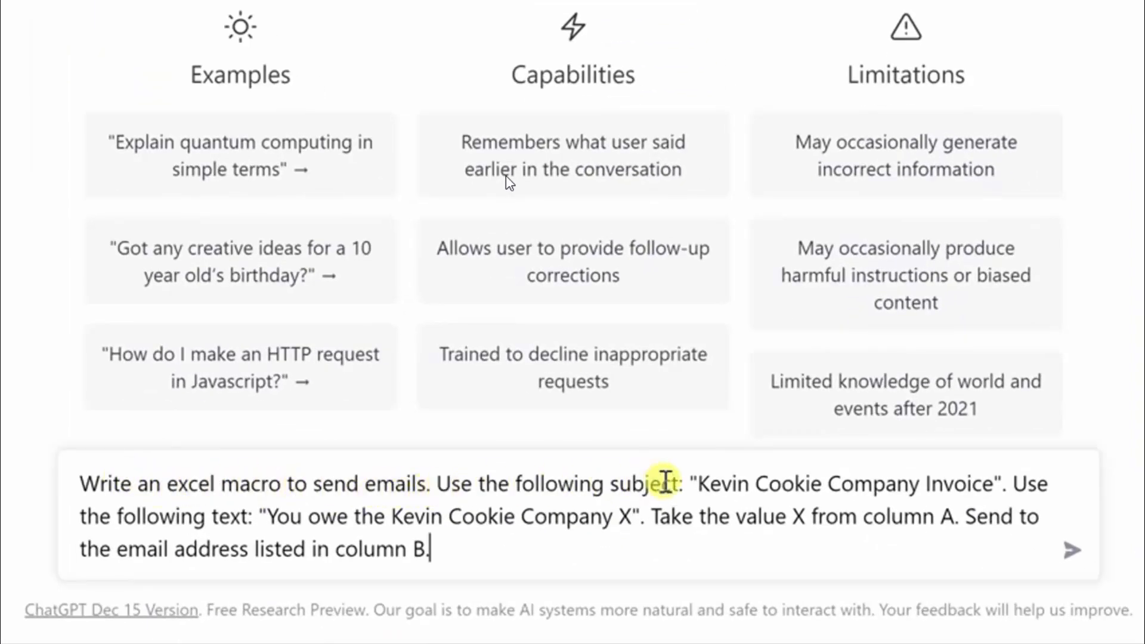
drag(694, 483, 999, 477)
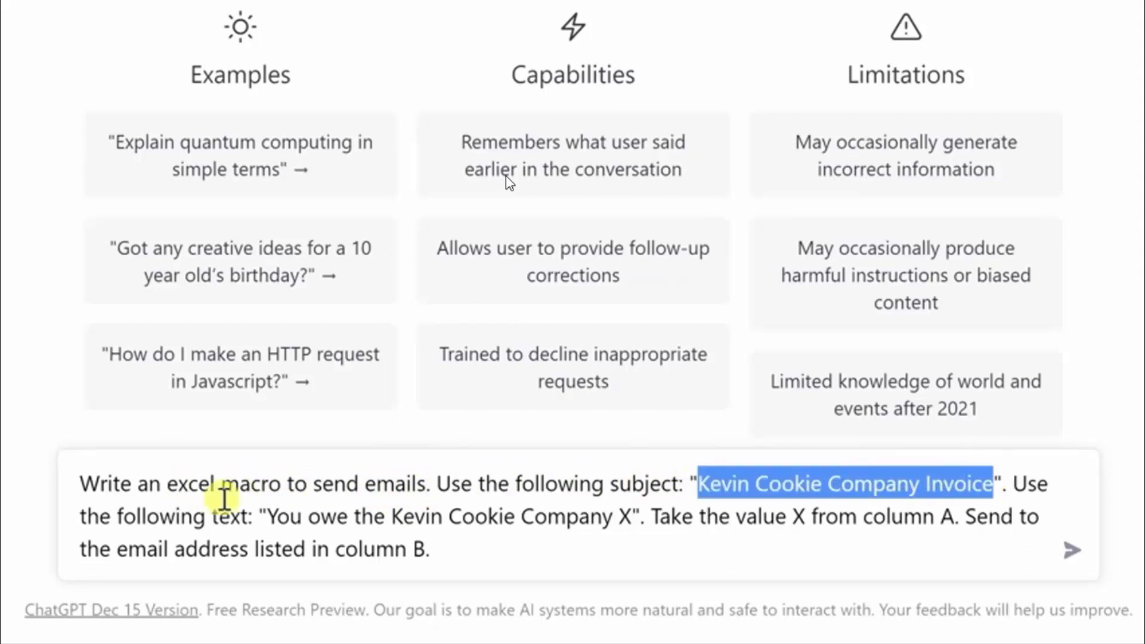
drag(261, 517, 628, 516)
click(632, 514)
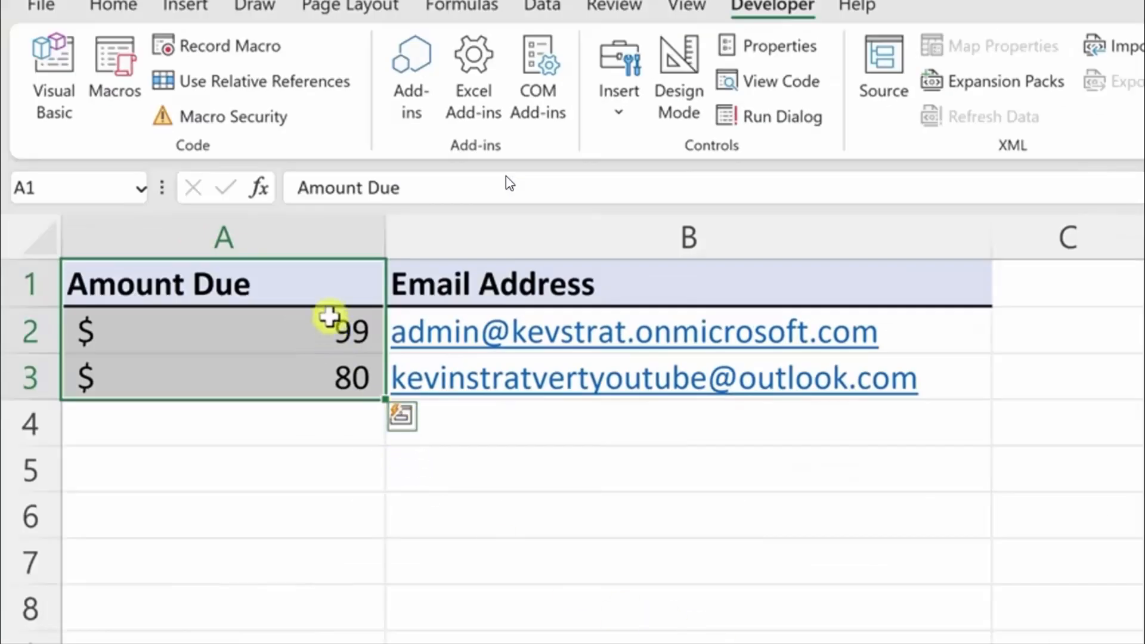
drag(315, 292, 312, 373)
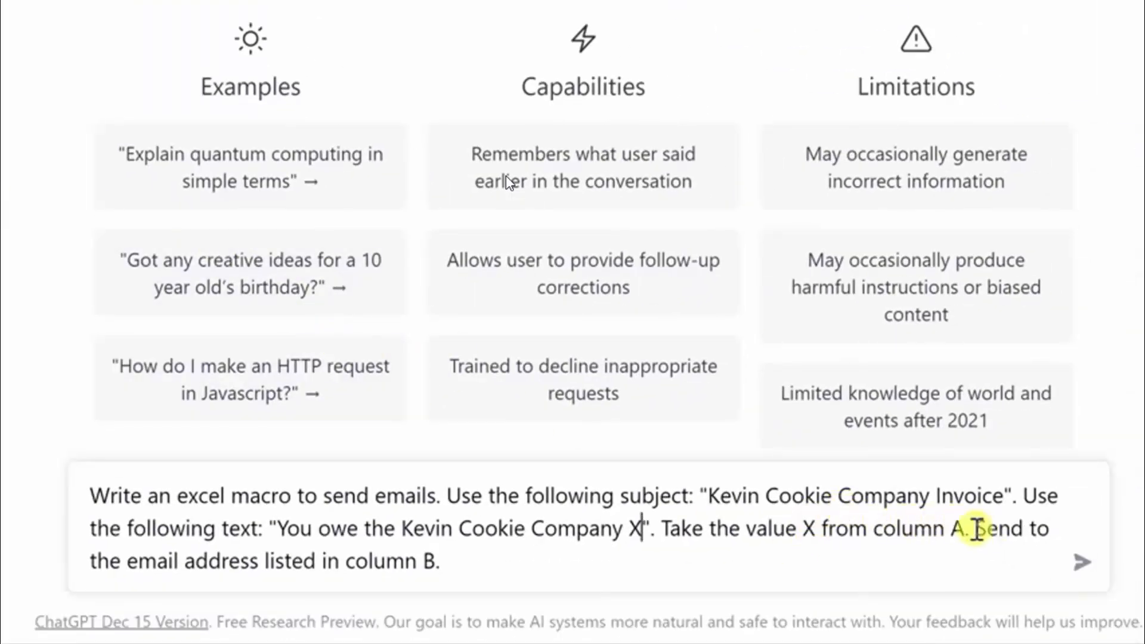
drag(970, 529, 965, 544)
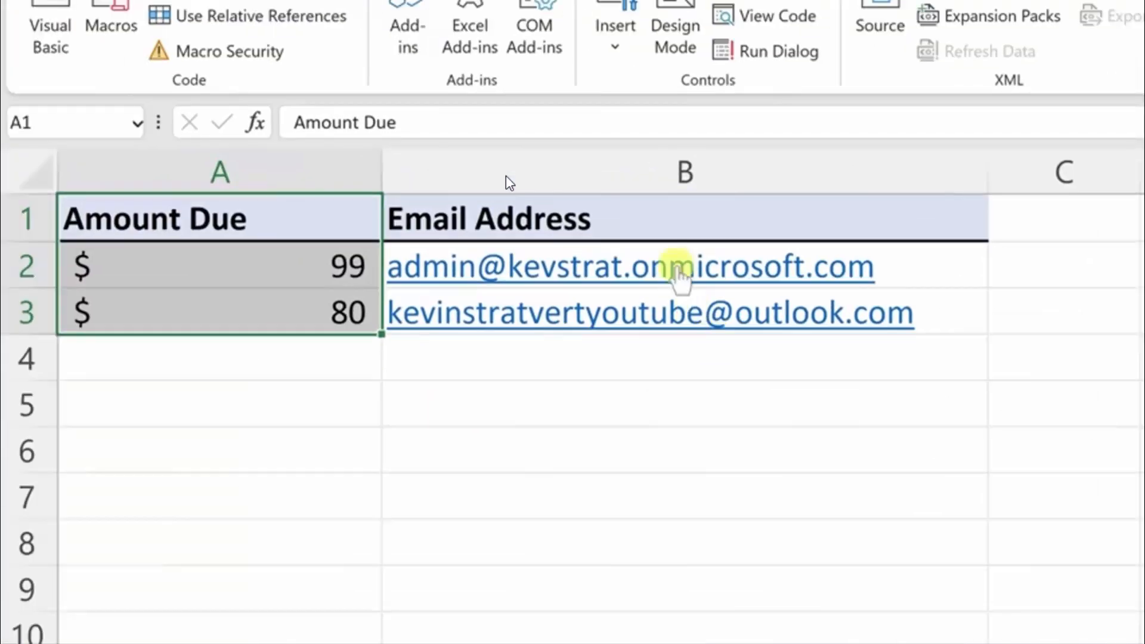
drag(254, 41, 263, 145)
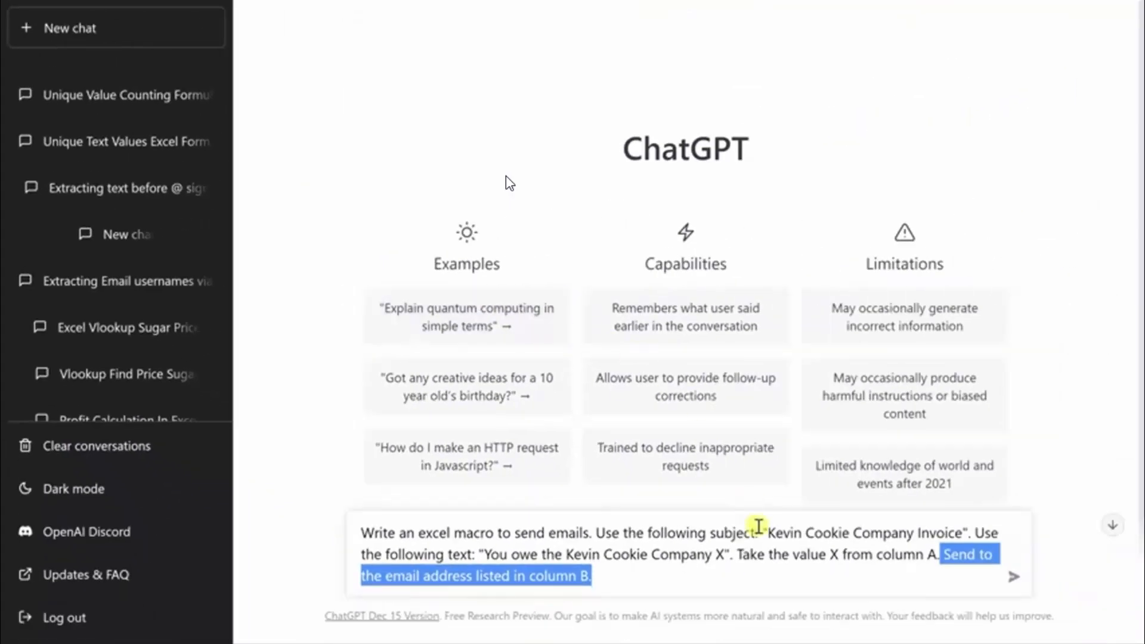
click(768, 532)
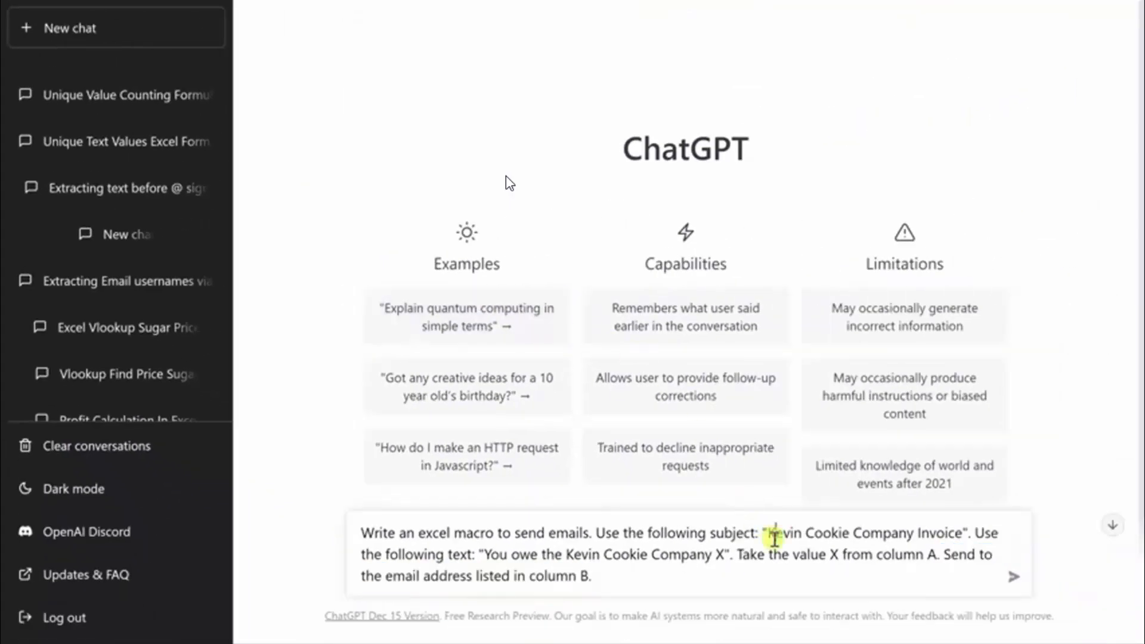
click(1013, 577)
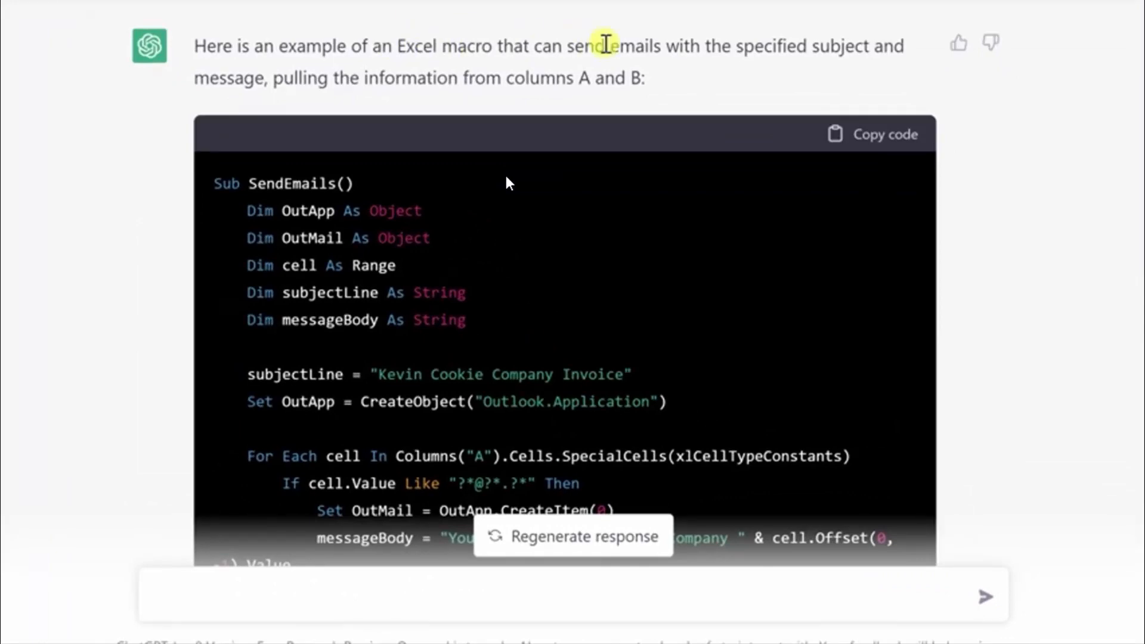
Step: Copy the generated SendEmails macro code and read the explanation beneath it, including the Outlook object library note
drag(595, 45, 833, 43)
click(803, 43)
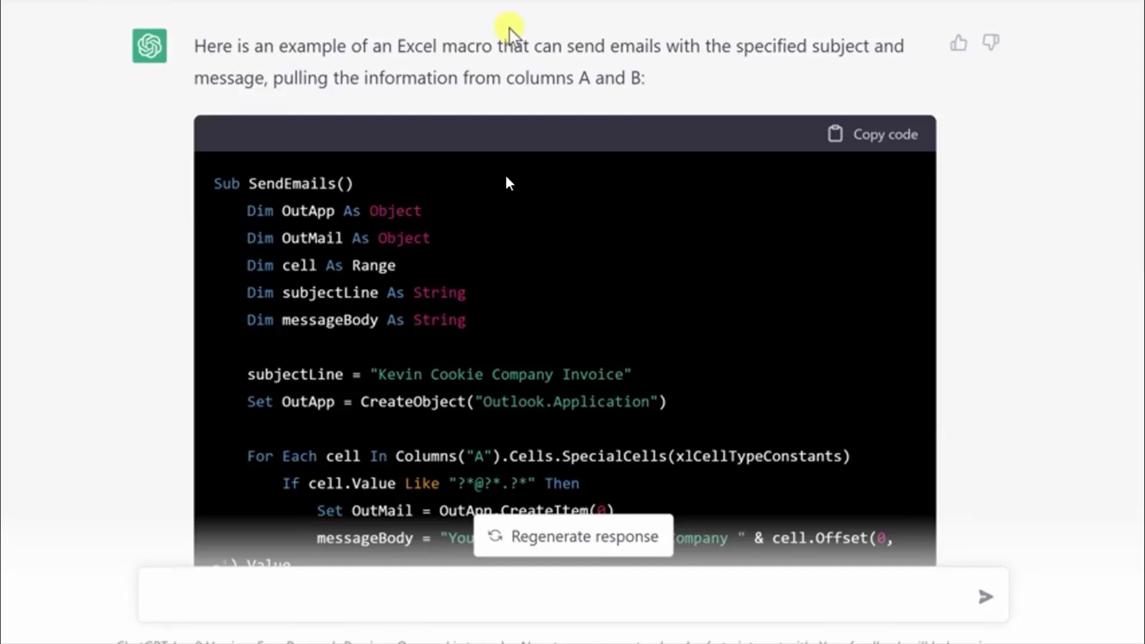
click(876, 142)
scroll(1013, 129, down, 10)
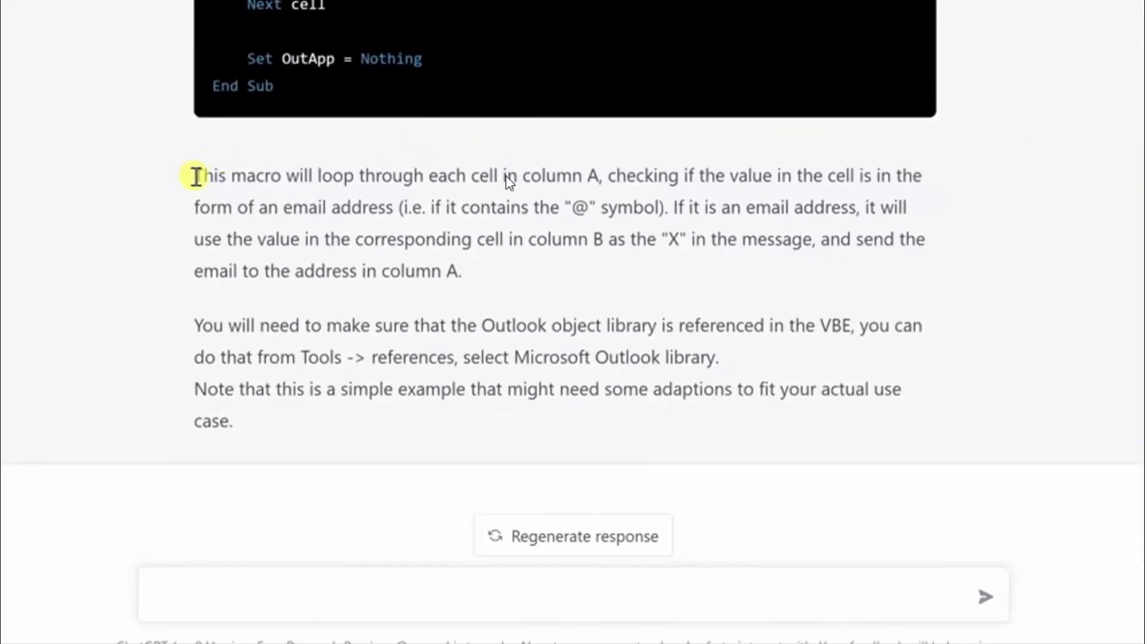
drag(196, 176, 524, 282)
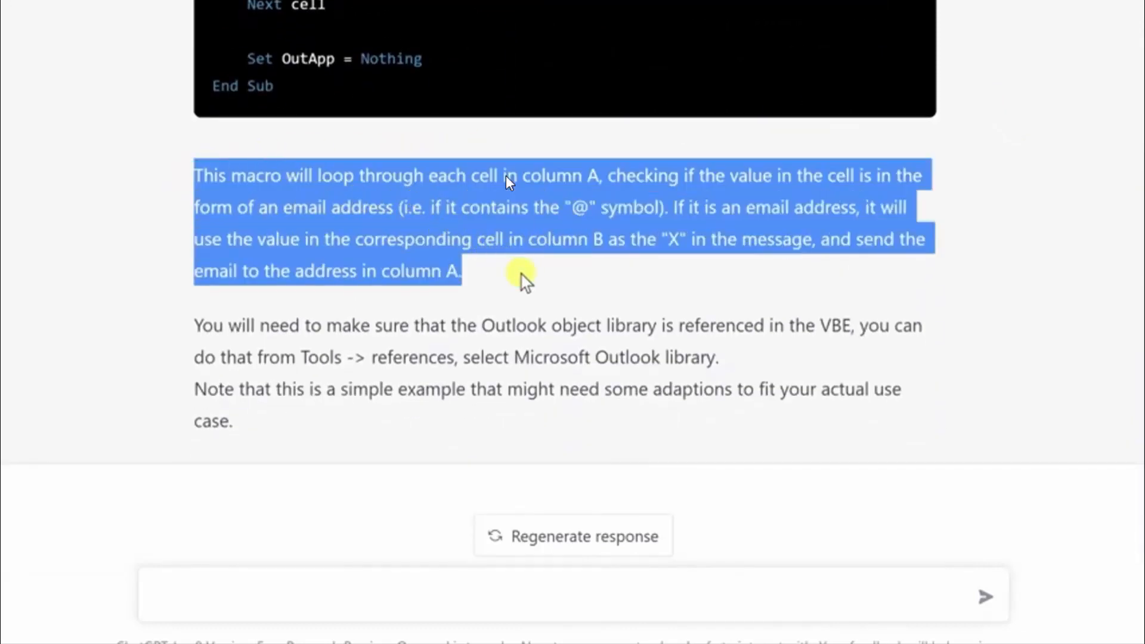
click(320, 326)
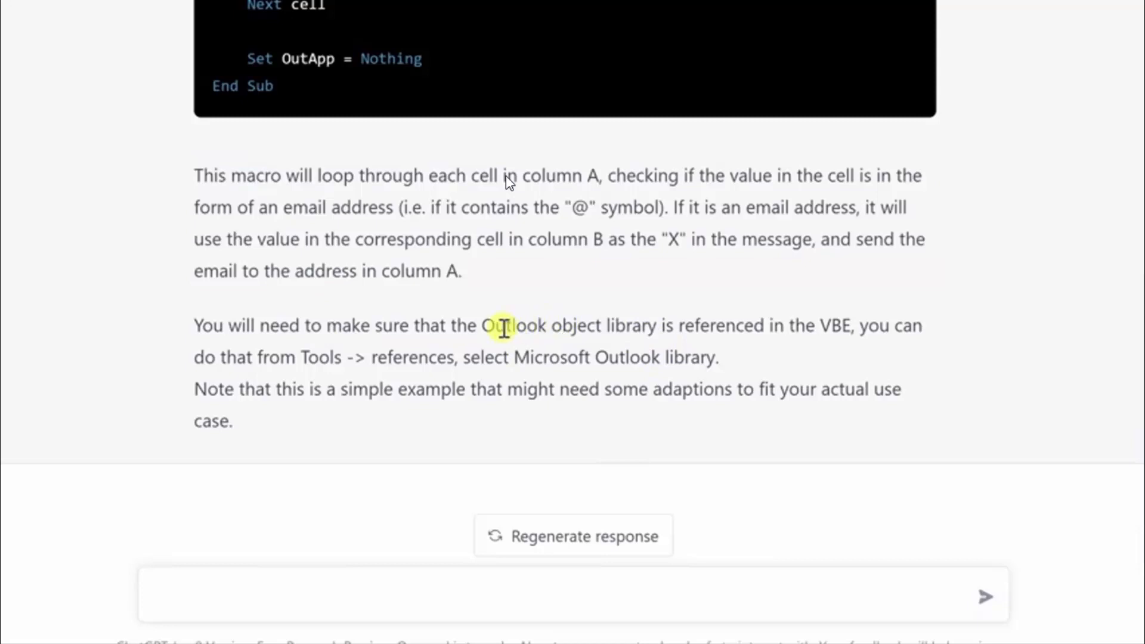
drag(490, 328, 657, 333)
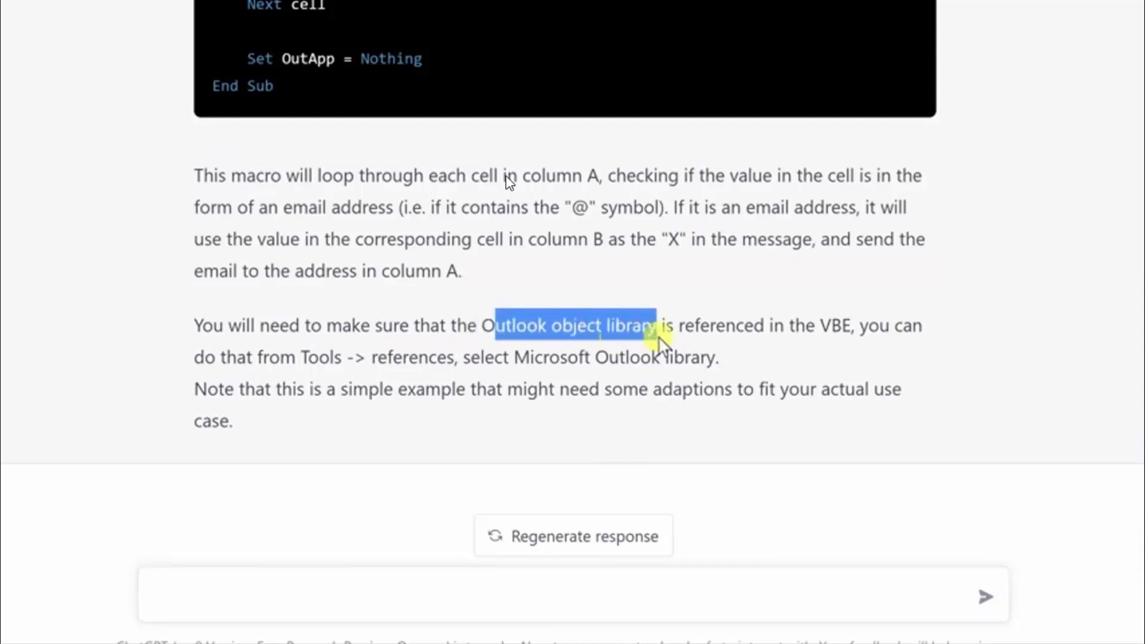
click(680, 326)
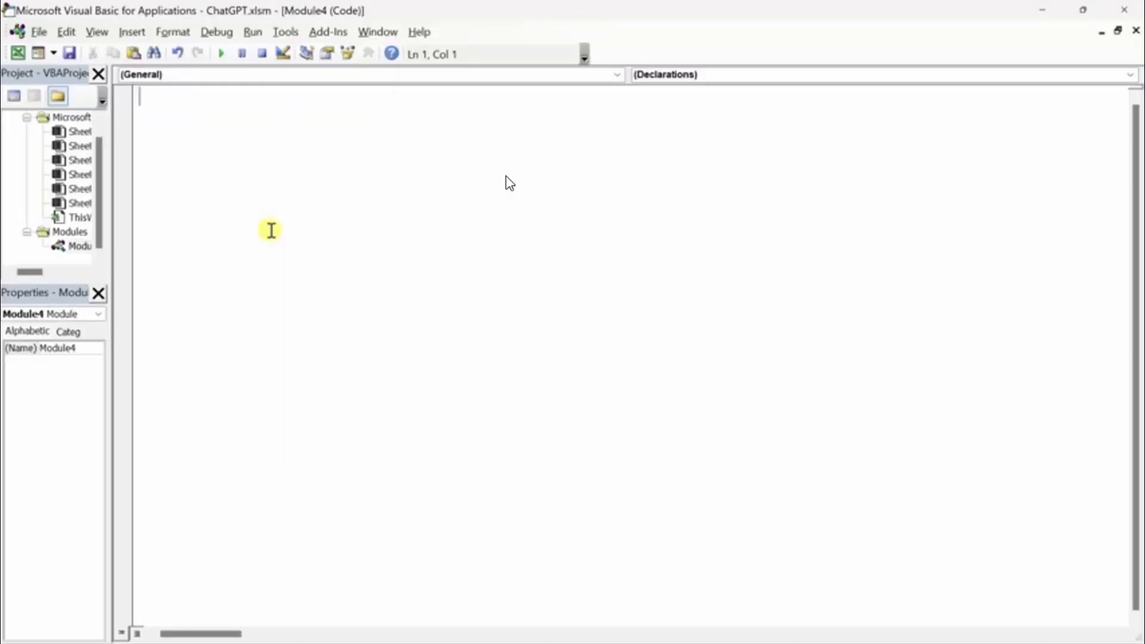
Step: Enable the Microsoft Outlook 16.0 Object Library reference for the VBA project
click(287, 31)
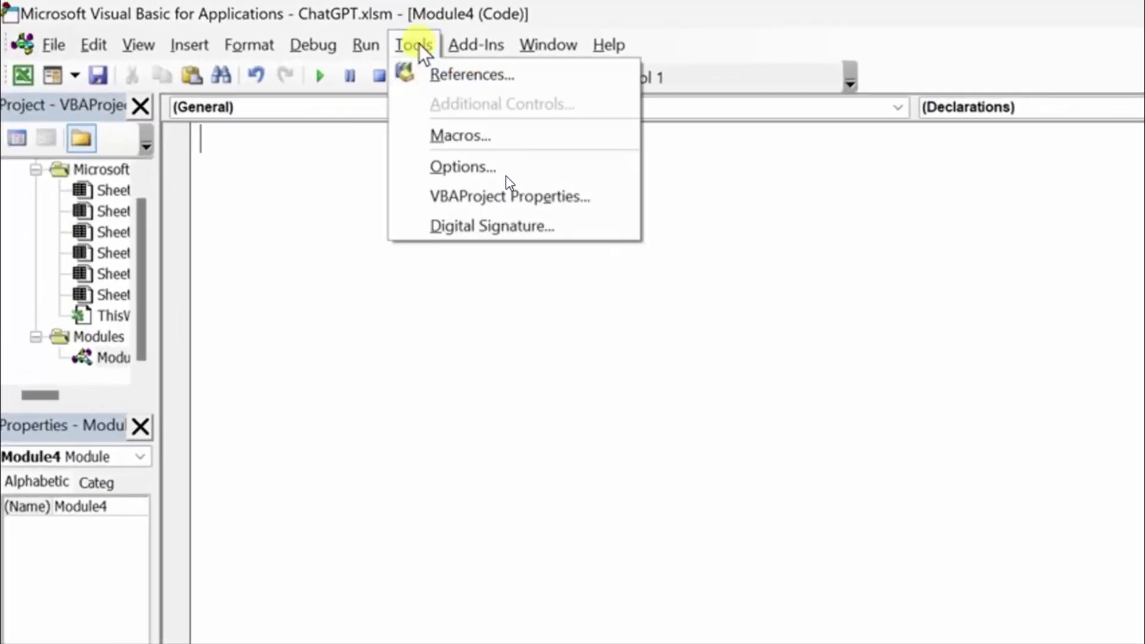
click(448, 73)
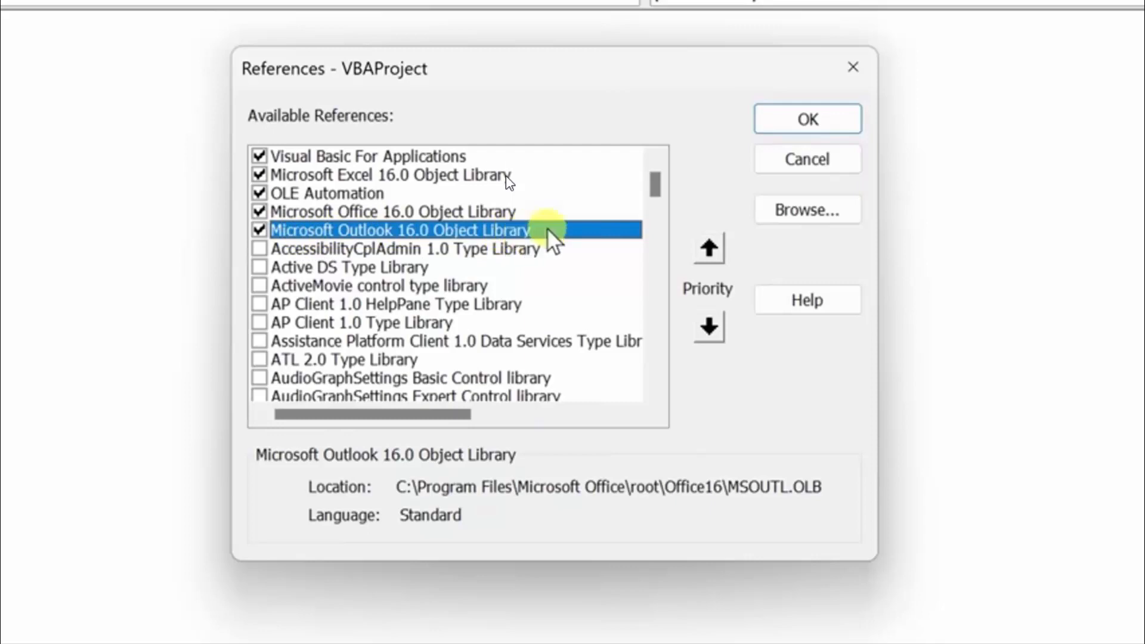
click(792, 112)
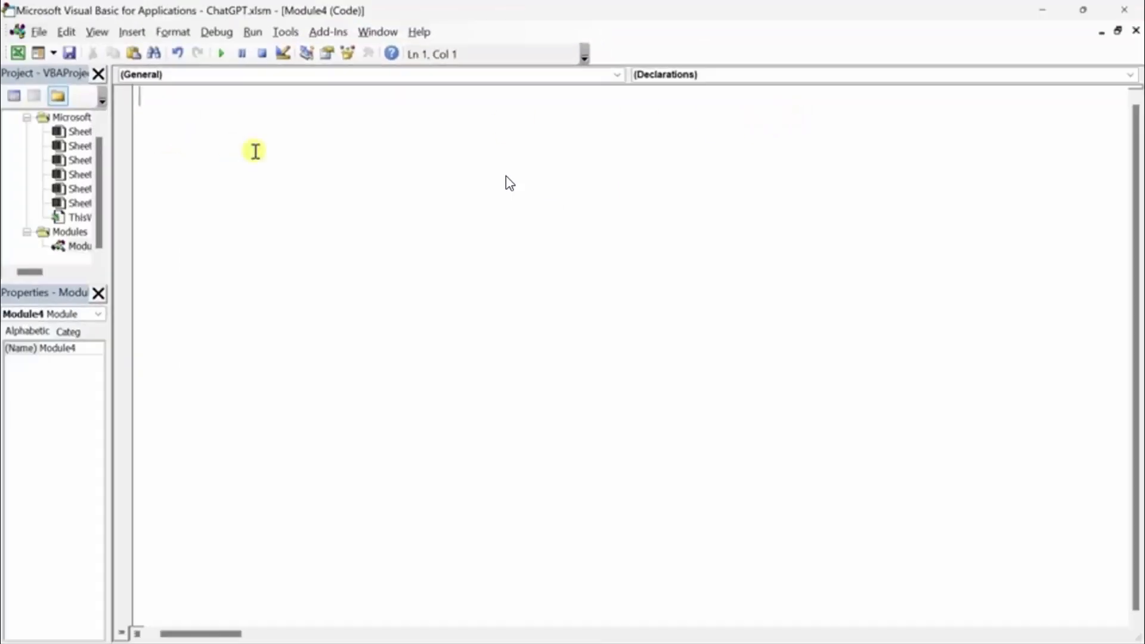
Step: Paste the SendEmails code into the empty module and change the column in its For Each loop to "B"
key(ctrl+v)
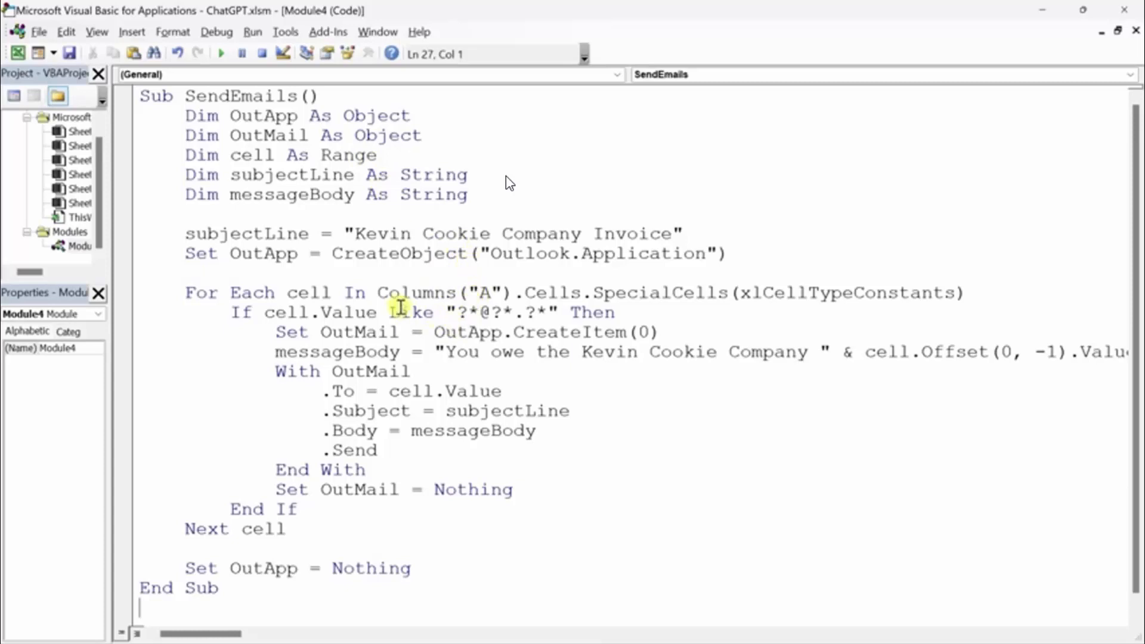
drag(387, 292, 606, 287)
click(636, 288)
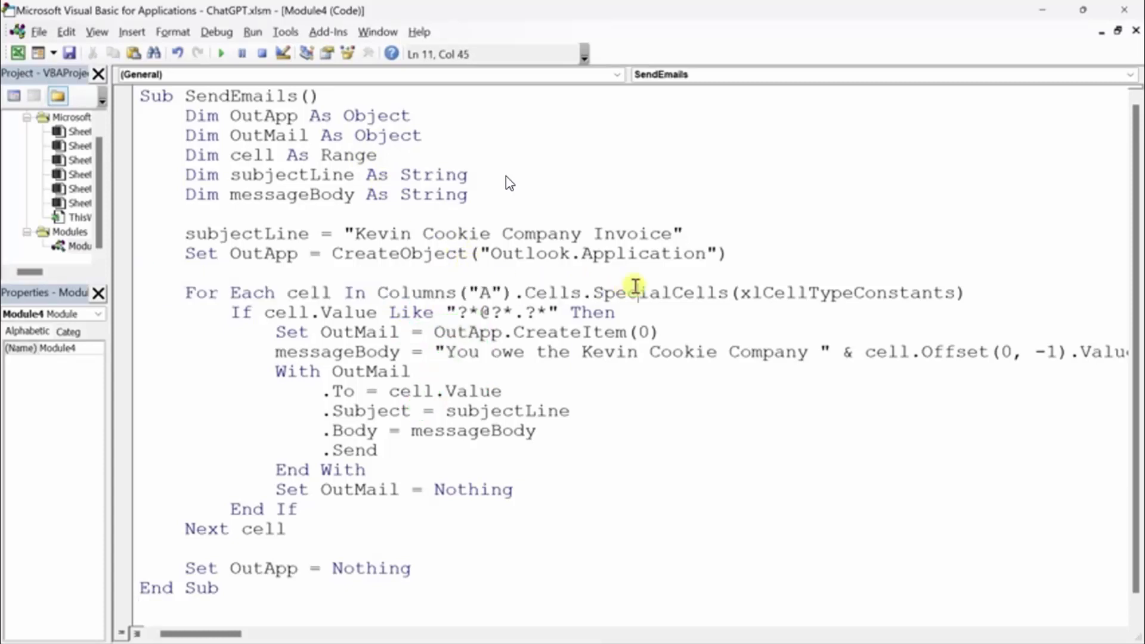
click(491, 292)
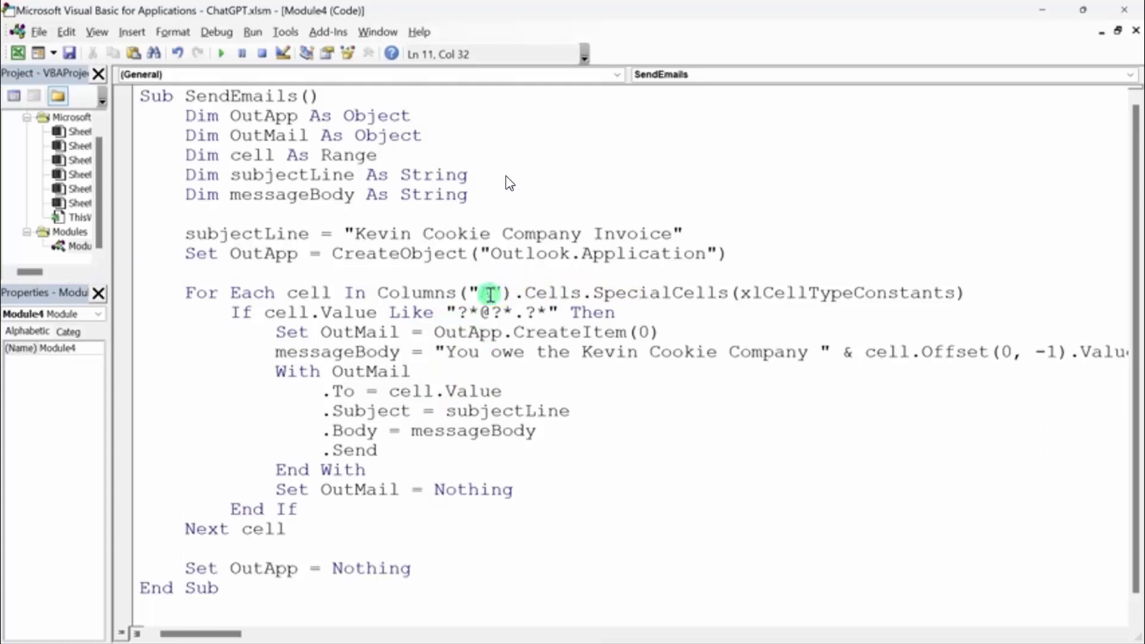
key(BackSpace)
text(B)
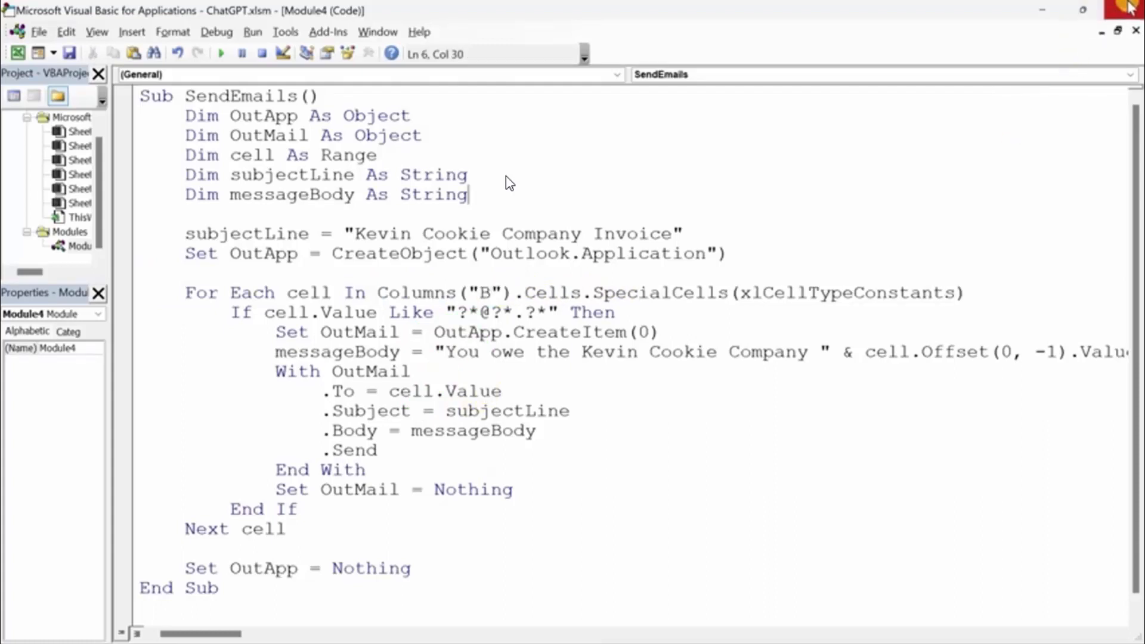
Step: Close the Visual Basic editor, run the SendEmails macro and check the subject and message of the received invoice email in Outlook
click(1126, 10)
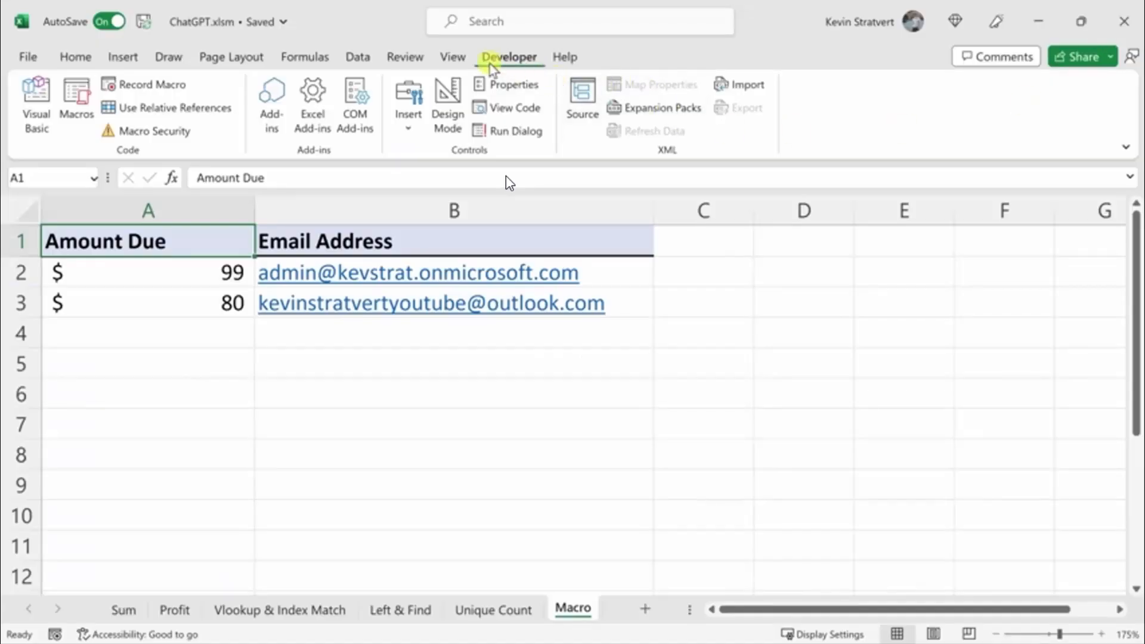
click(72, 108)
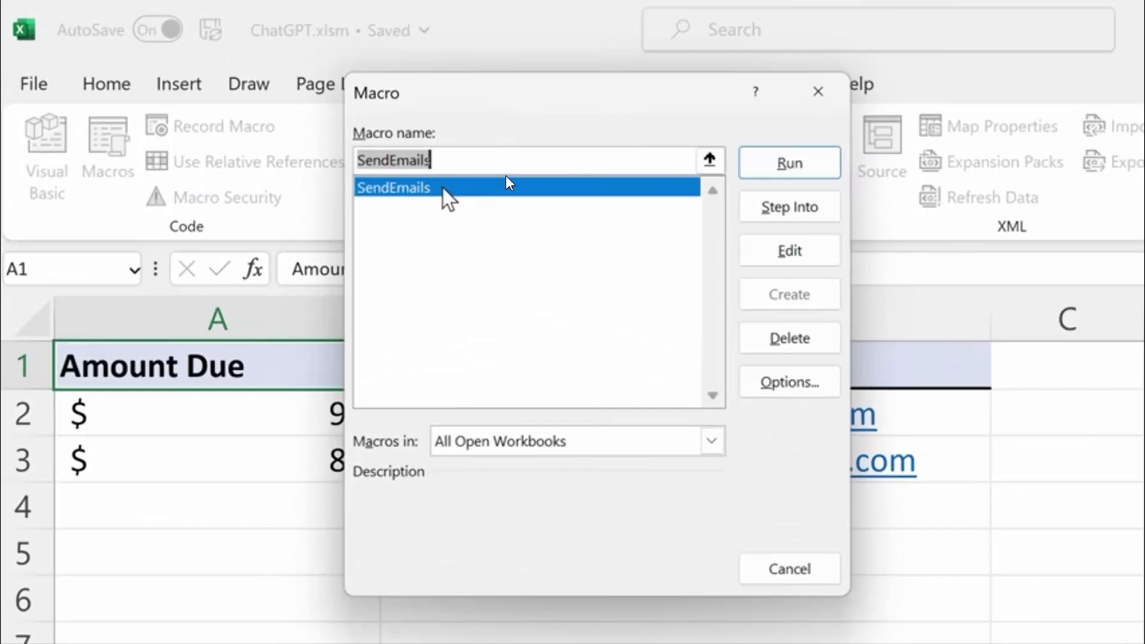
click(806, 158)
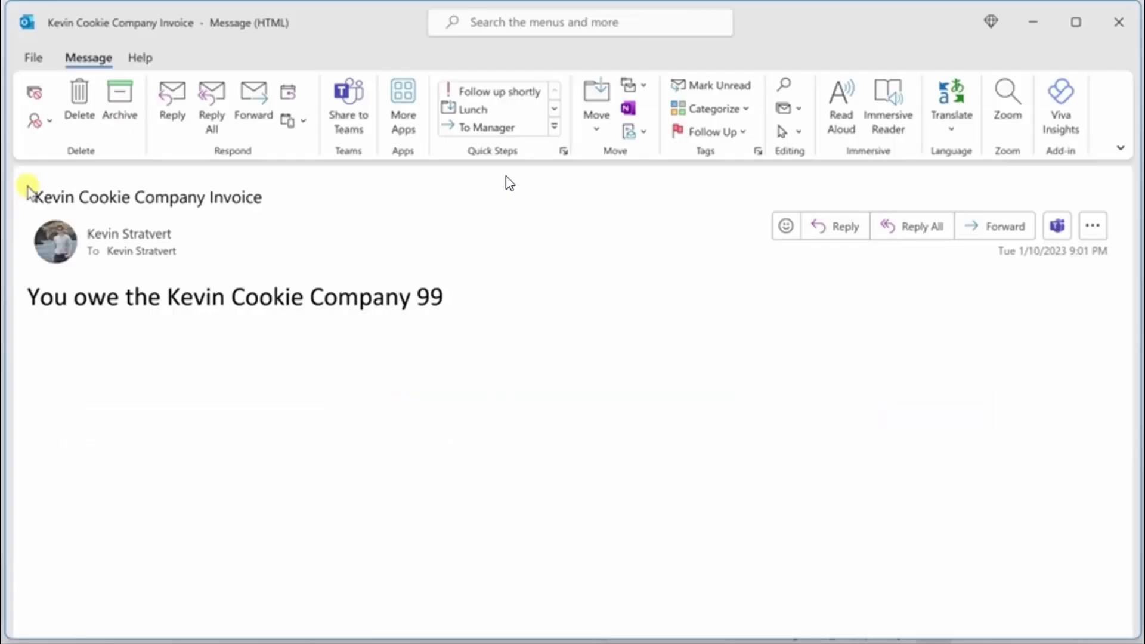
drag(33, 195, 284, 194)
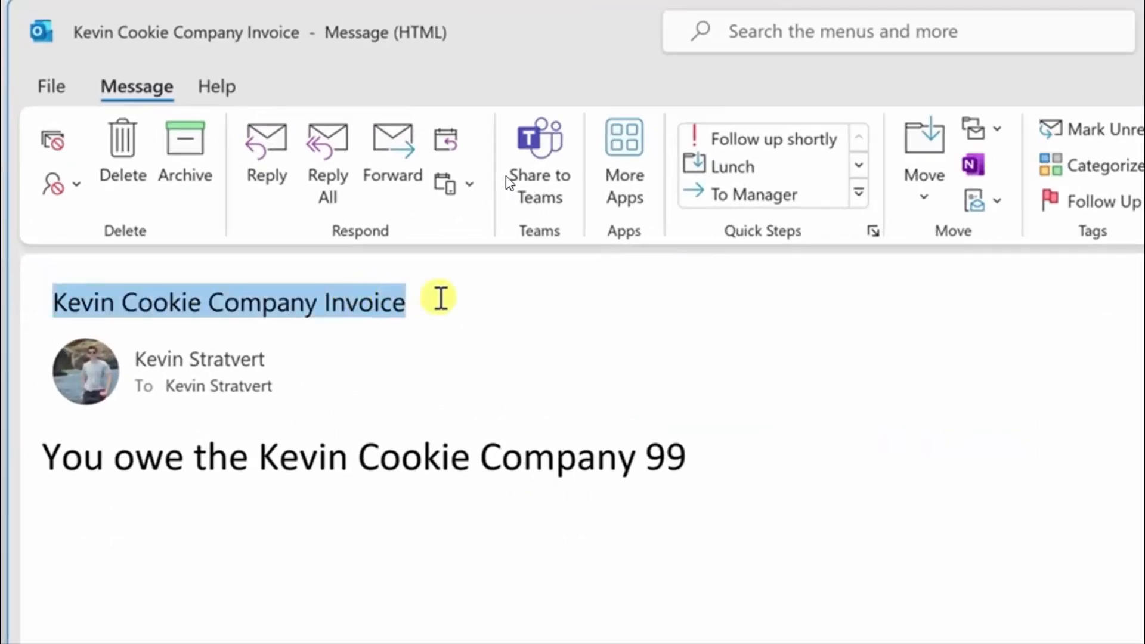
drag(36, 462, 805, 529)
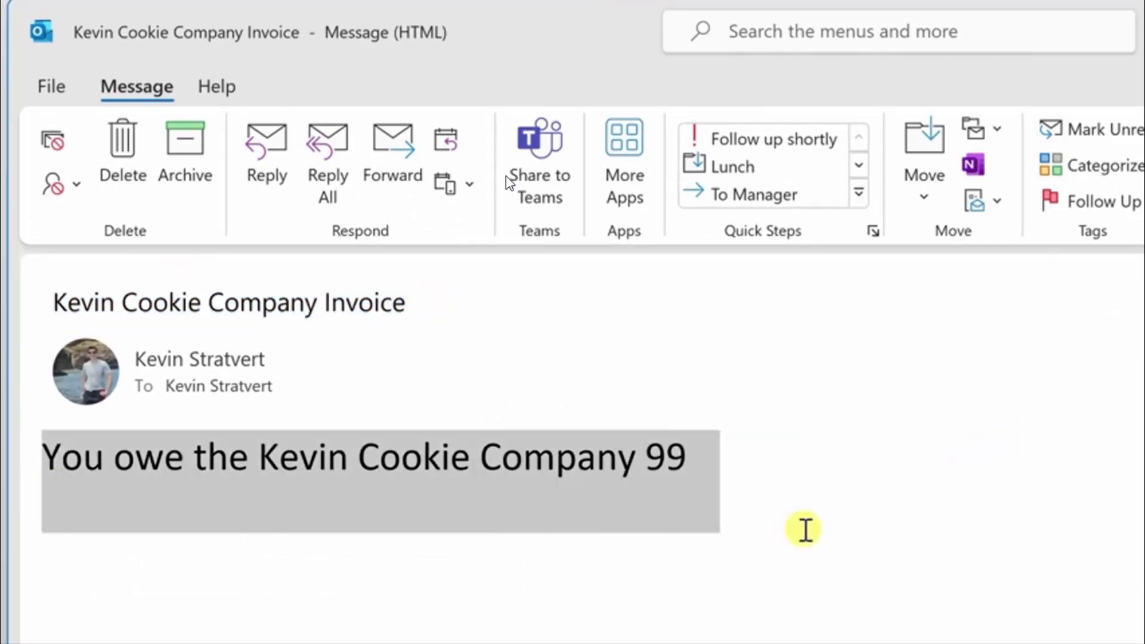